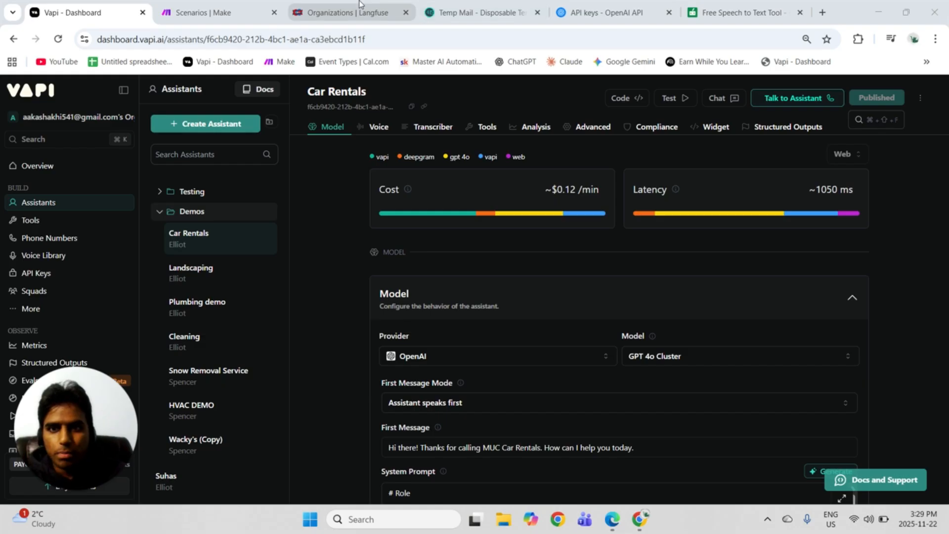
Switch to Langfuse and create a new organization named Youtube with the type Personal.
left_click(359, 6)
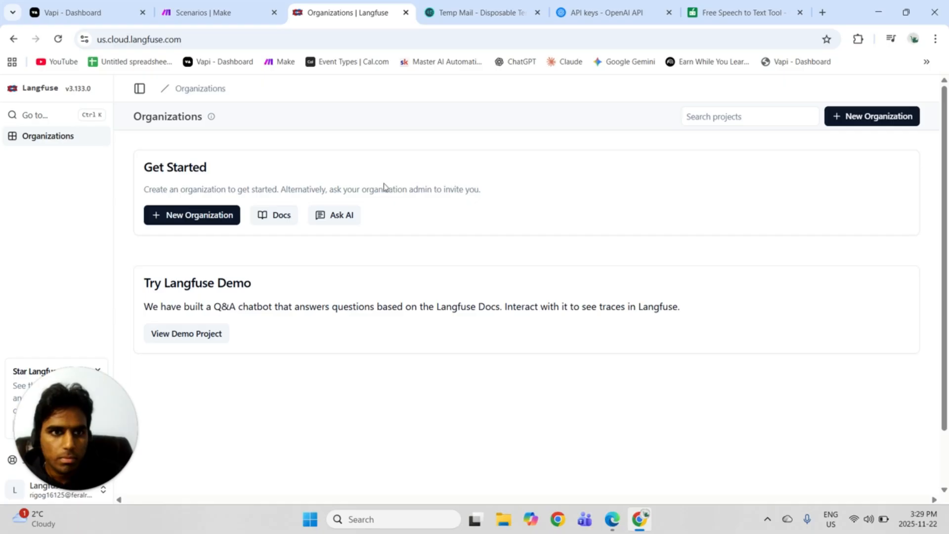
left_click(850, 122)
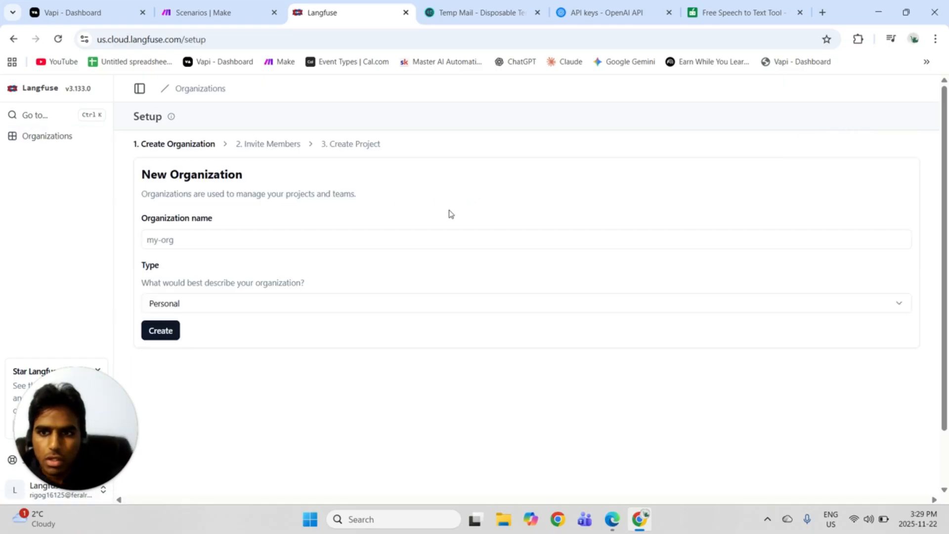
left_click(270, 245)
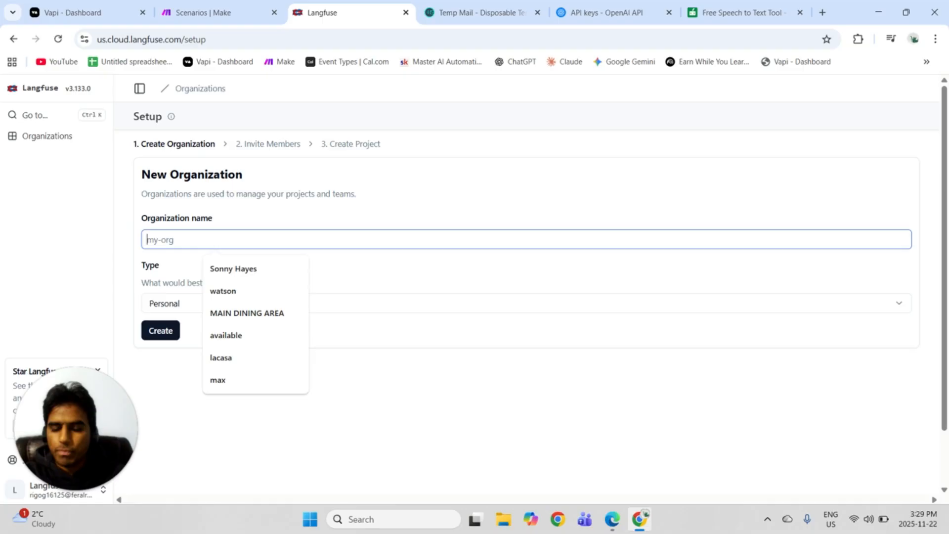
type("Yo")
left_click(271, 294)
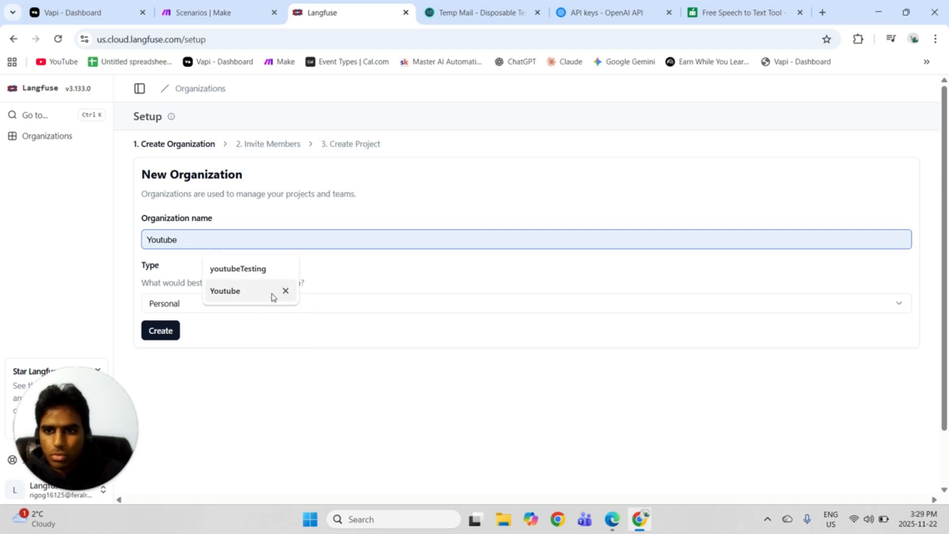
left_click(178, 332)
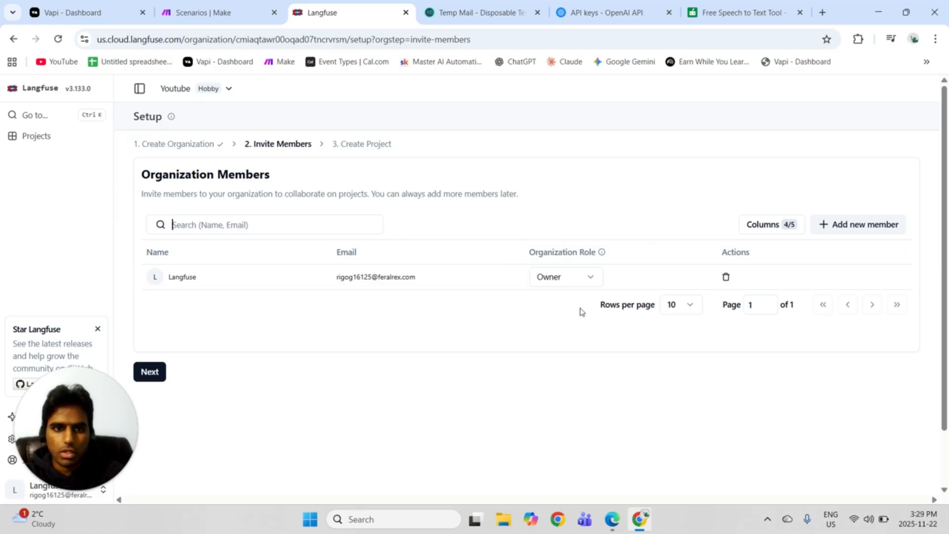
Skip inviting members and create a project named youtubeTesting in the new organization.
left_click(149, 372)
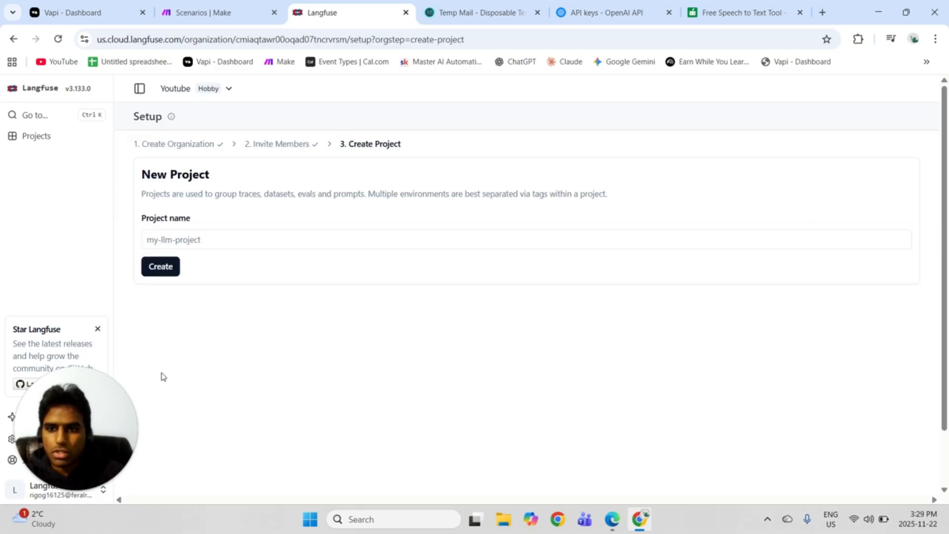
left_click(213, 239)
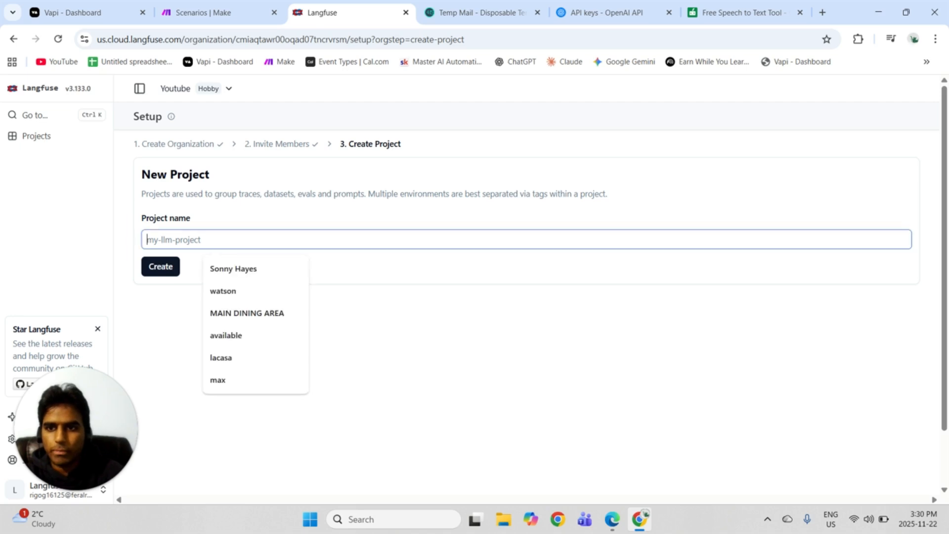
type("youtubeTesting")
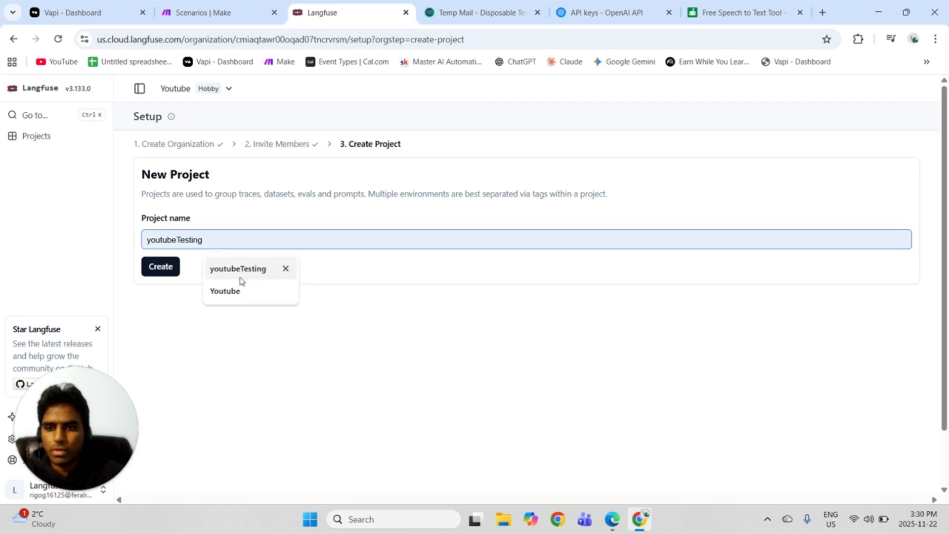
left_click(237, 269)
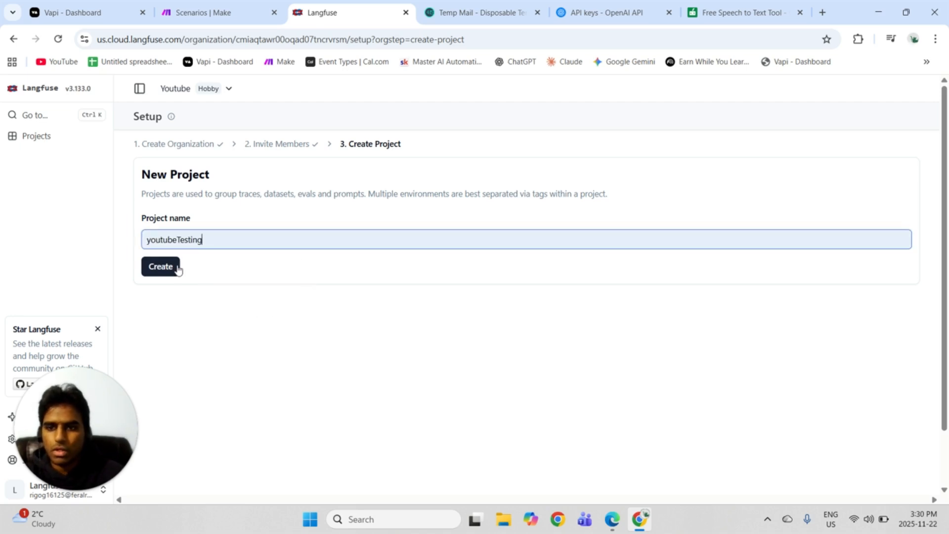
left_click(177, 271)
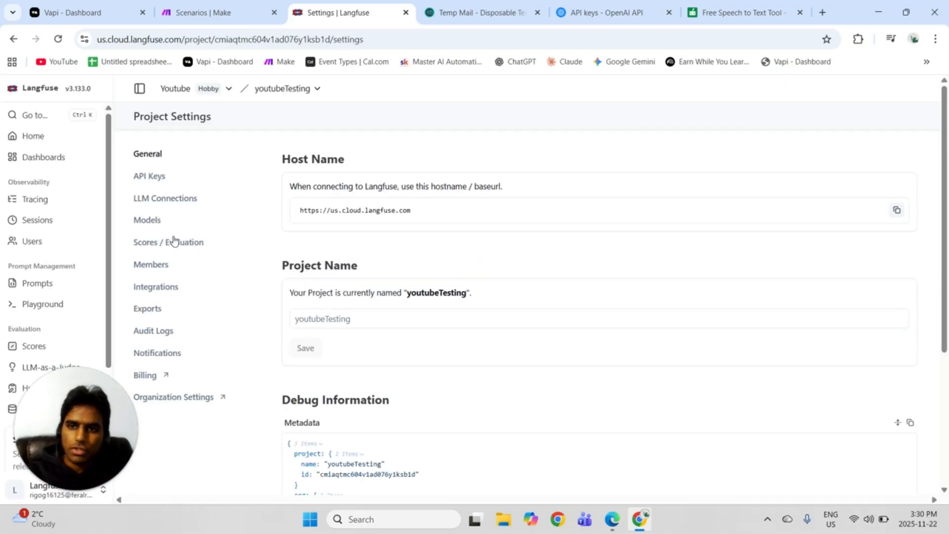
Create new API keys for the project with the note YTdemo and copy the secret key.
left_click(151, 179)
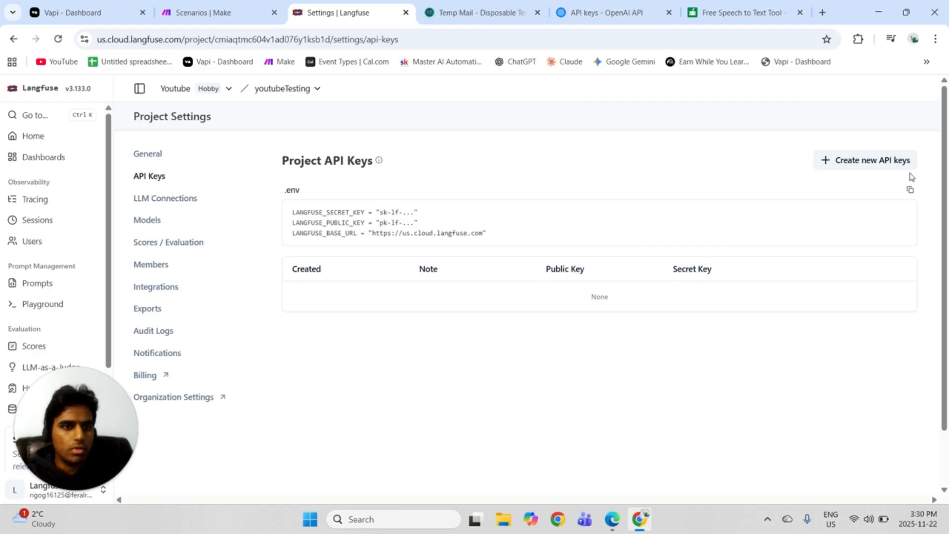
left_click(858, 163)
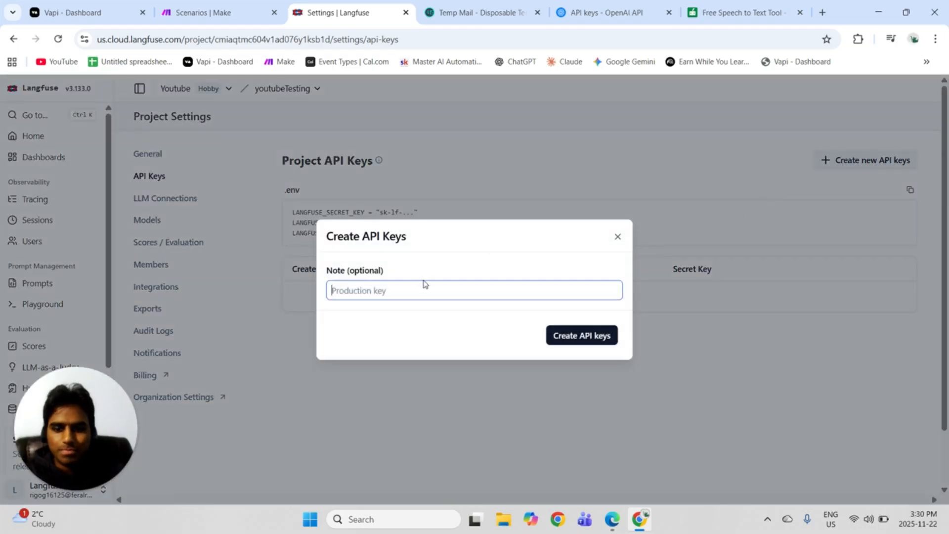
type("y")
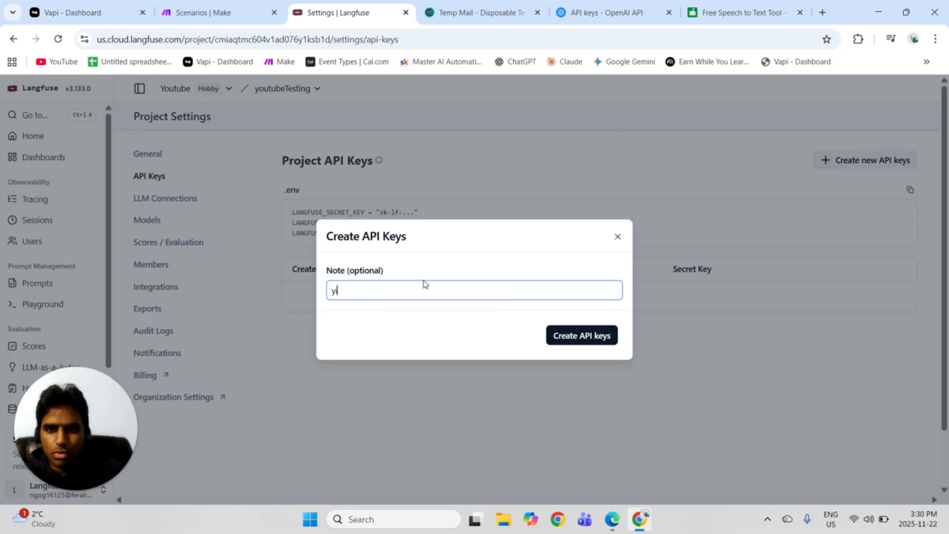
left_click(408, 318)
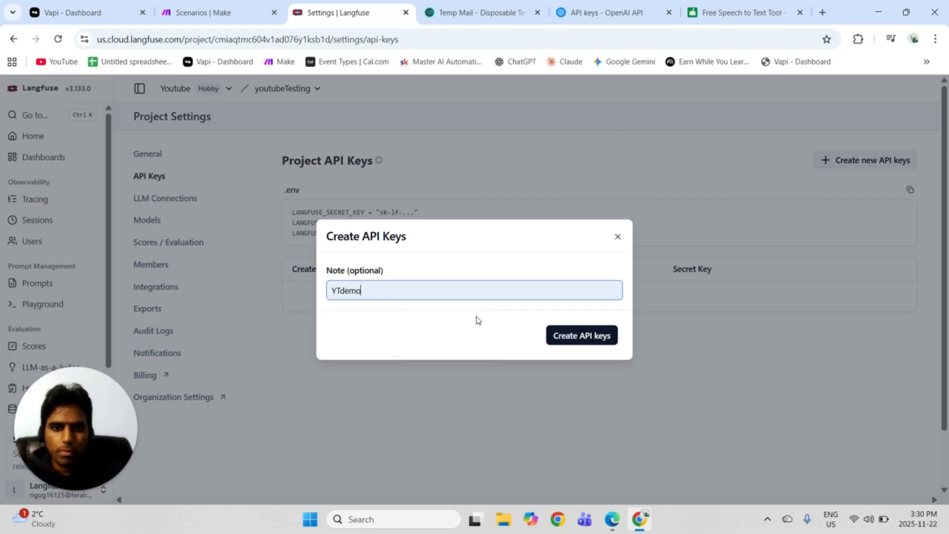
left_click(567, 335)
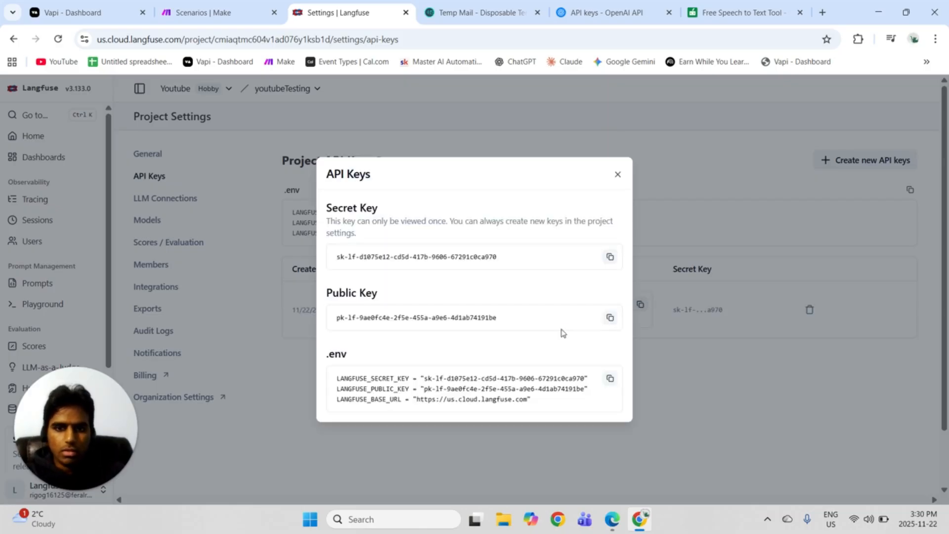
left_click(607, 256)
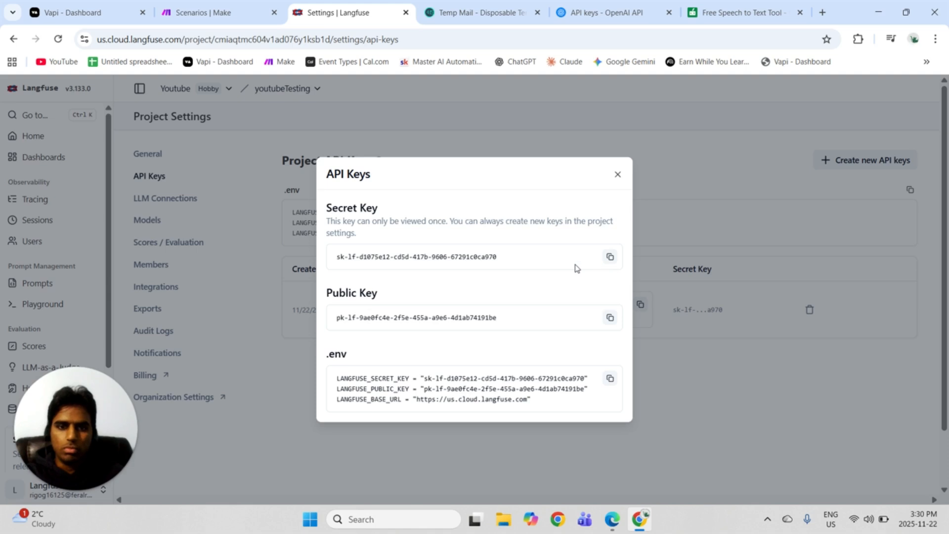
Switch to Vapi and delete the stored Langfuse credentials under the observability providers in the integrations settings.
left_click(86, 9)
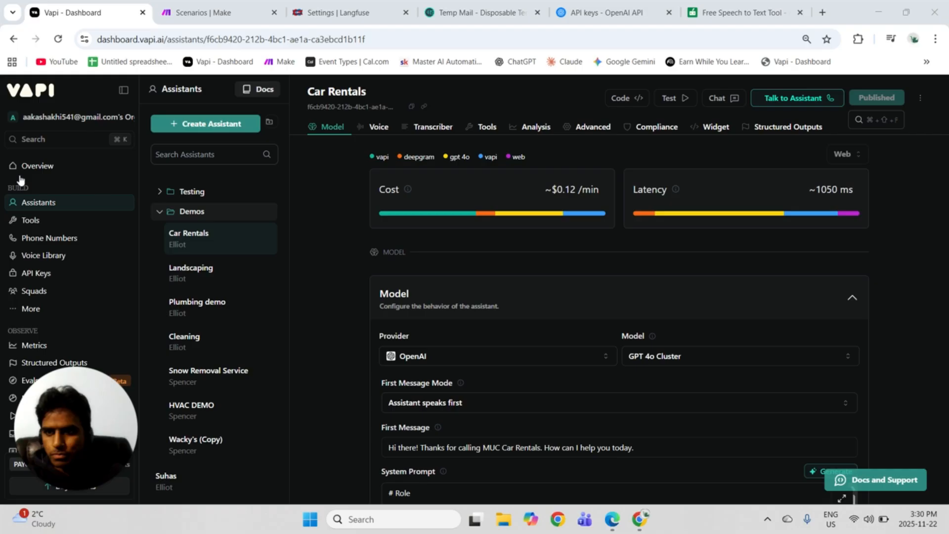
left_click(27, 308)
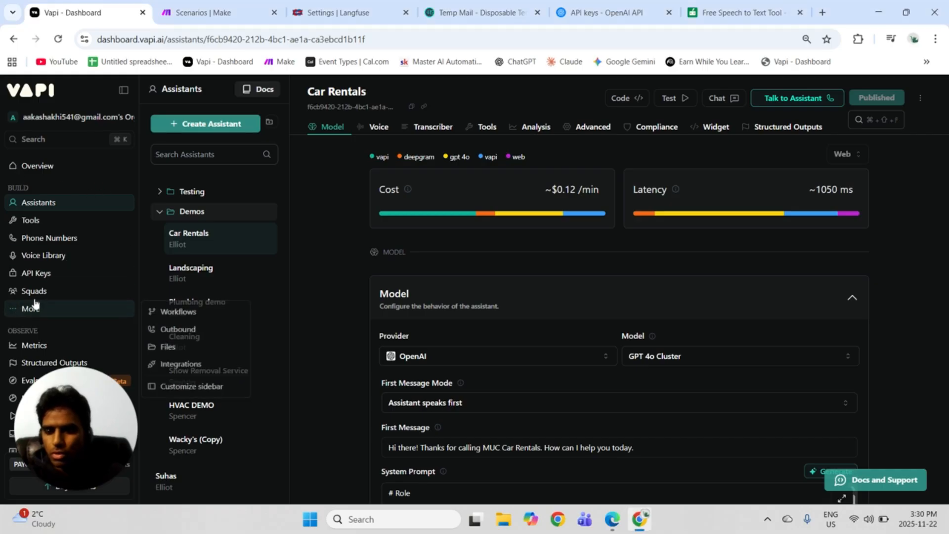
left_click(178, 367)
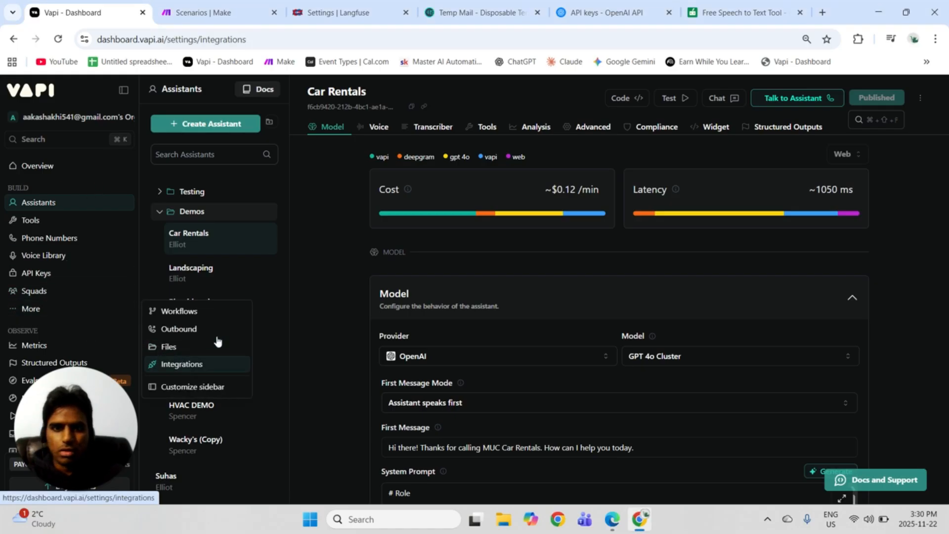
scroll(636, 174, "down", 14)
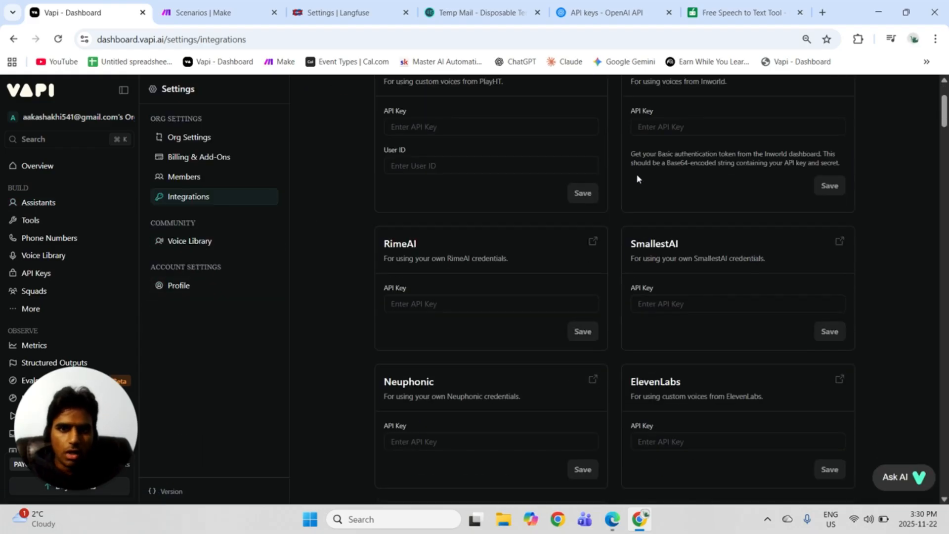
scroll(648, 177, "down", 20)
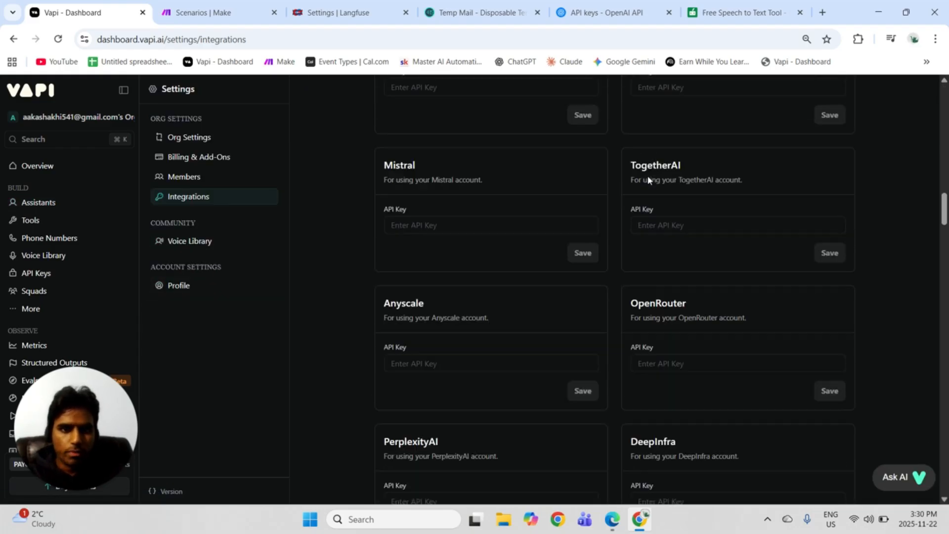
scroll(648, 177, "down", 3)
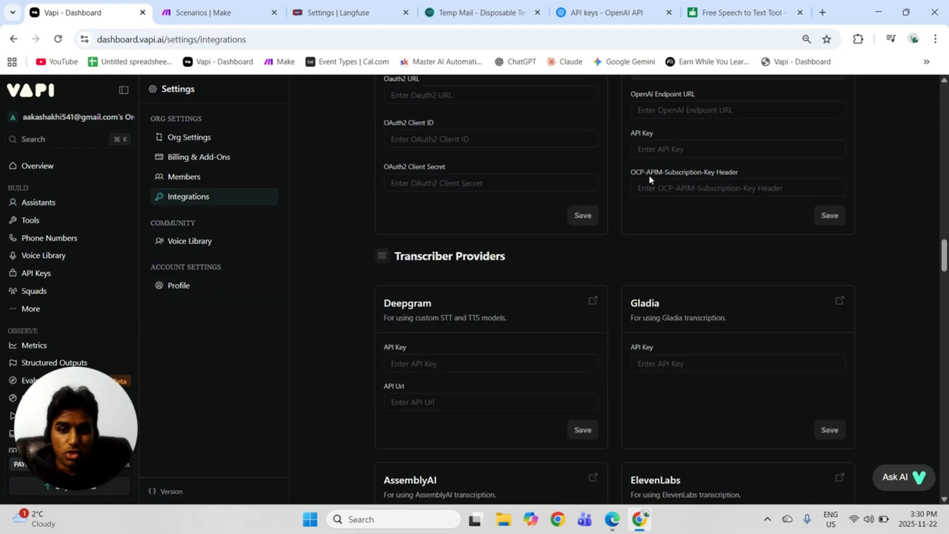
scroll(648, 176, "down", 18)
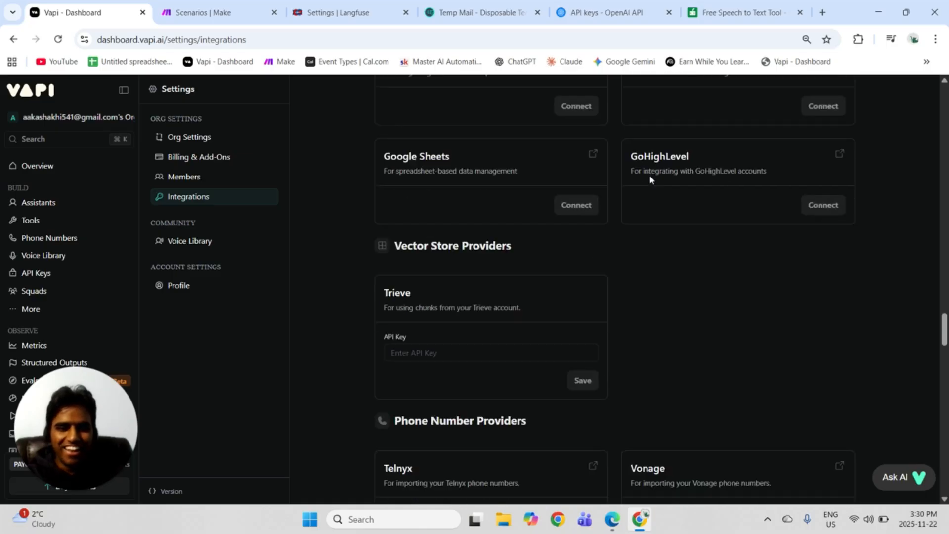
scroll(649, 175, "down", 20)
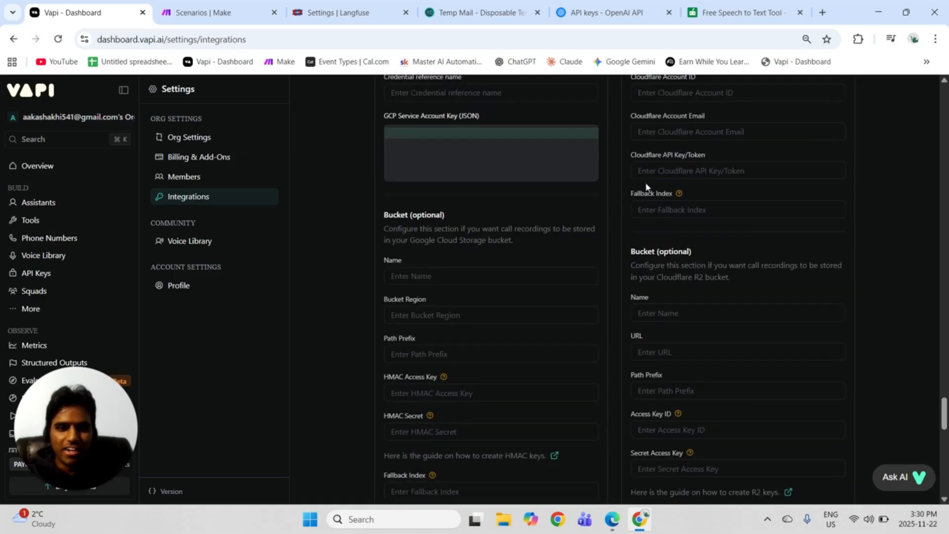
scroll(647, 184, "down", 12)
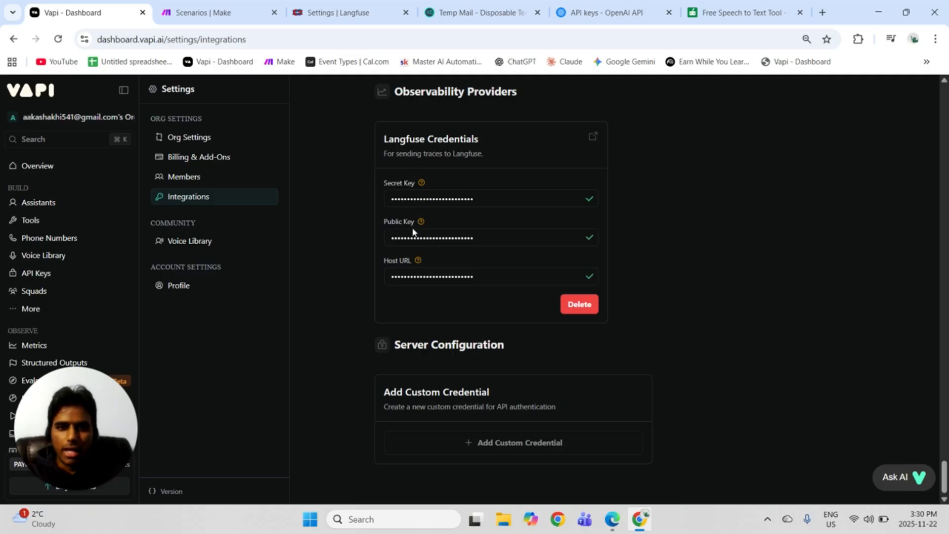
left_click(579, 306)
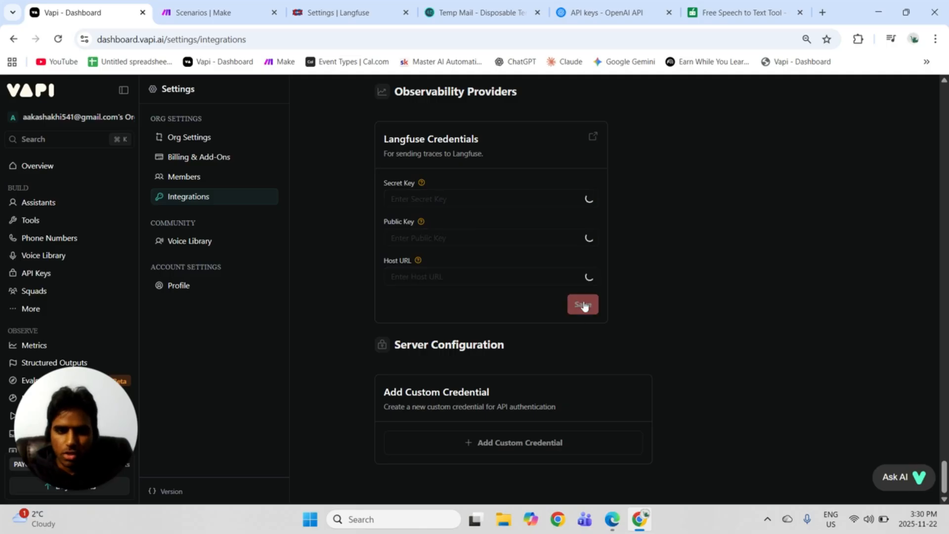
Copy the secret key from Langfuse and paste it into the Secret Key field of Vapi's Langfuse credentials.
left_click(330, 9)
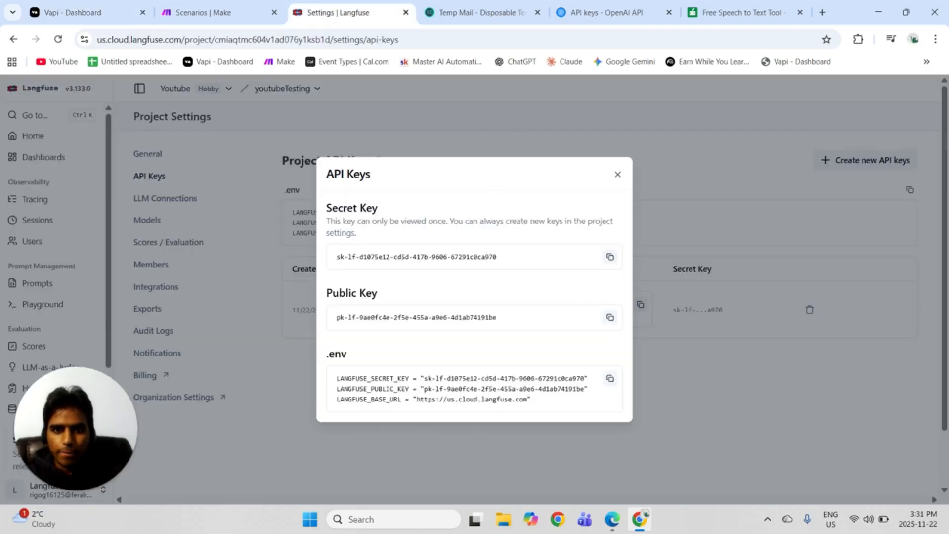
left_click(610, 257)
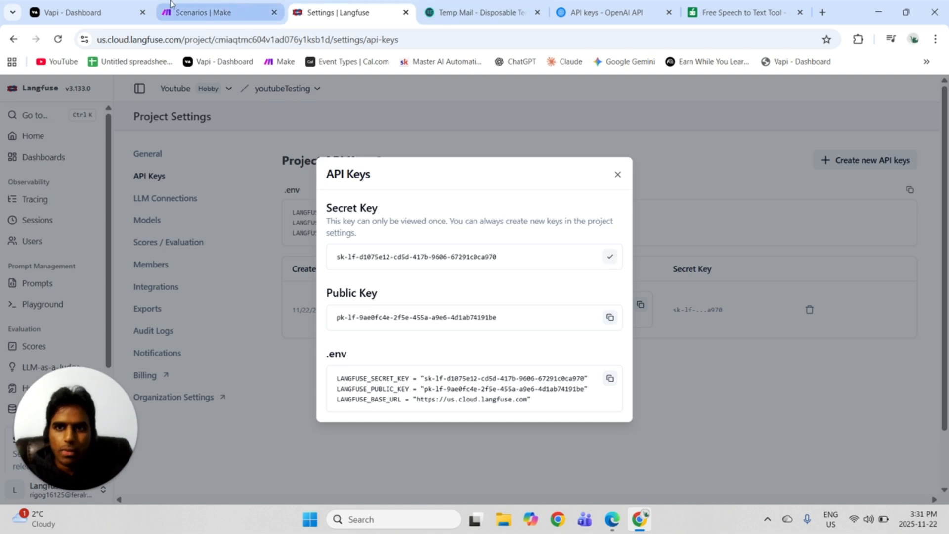
left_click(93, 11)
left_click(487, 199)
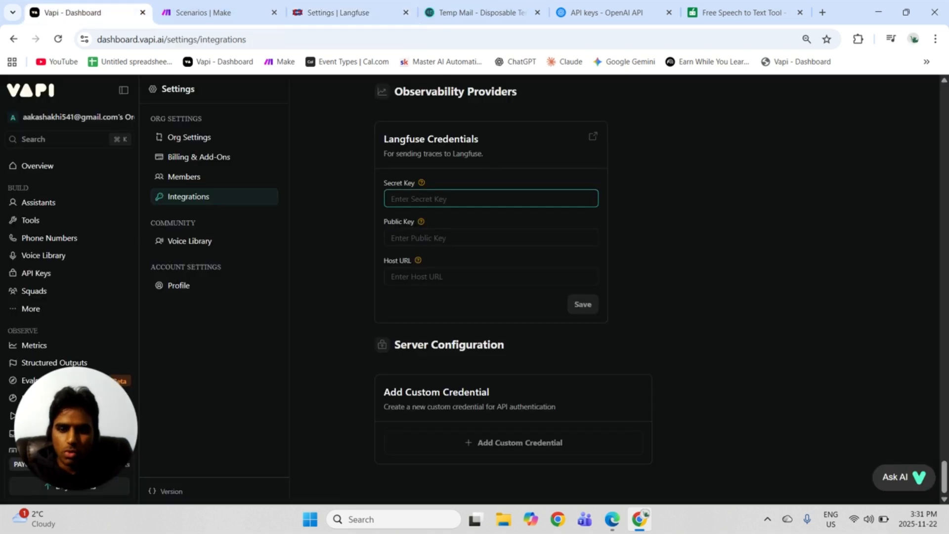
key("ctrl+v")
Copy the public key from Langfuse and paste it into the Public Key field of Vapi's Langfuse credentials.
left_click(364, 8)
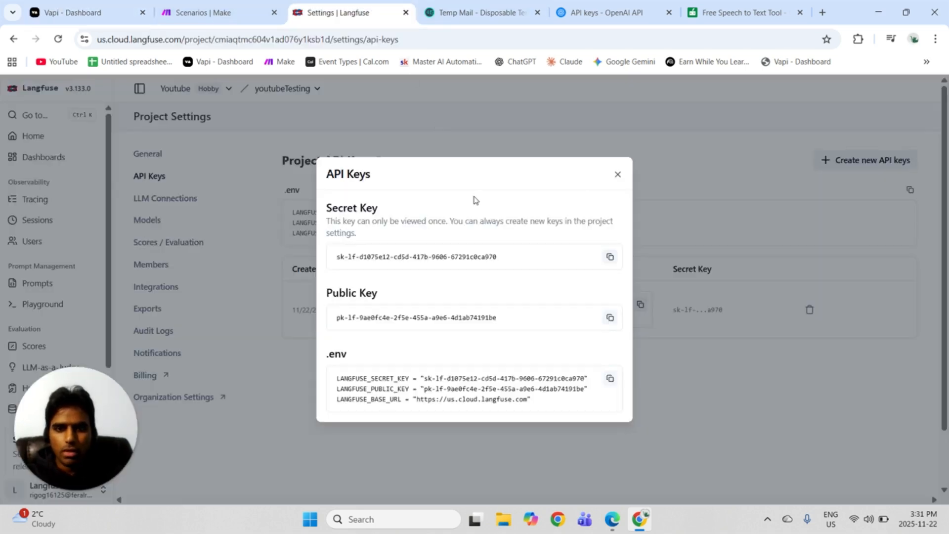
left_click(610, 318)
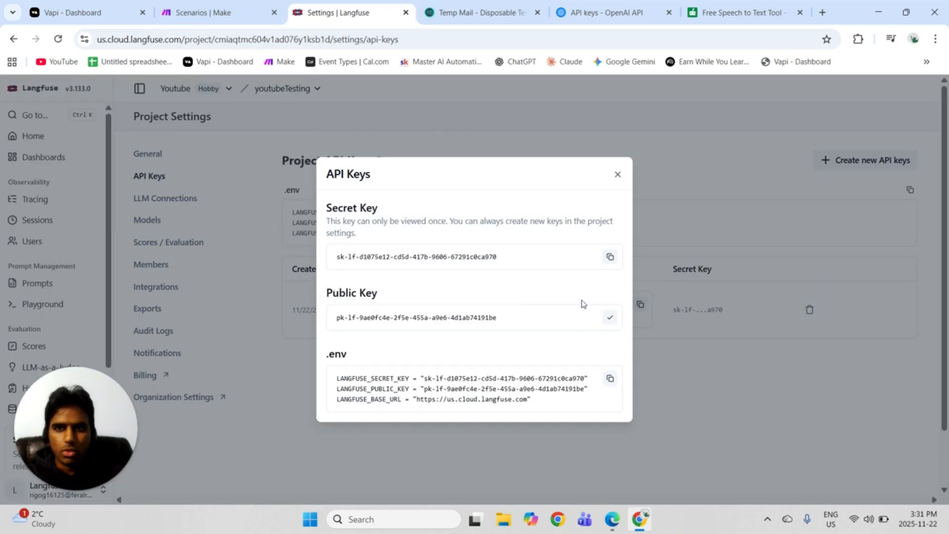
left_click(61, 6)
left_click(445, 238)
key("ctrl+v")
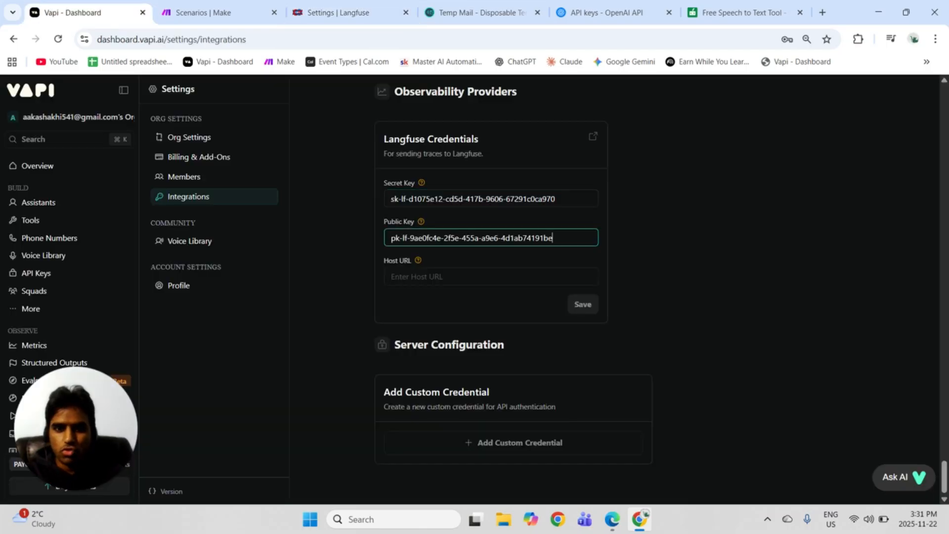
left_click(338, 13)
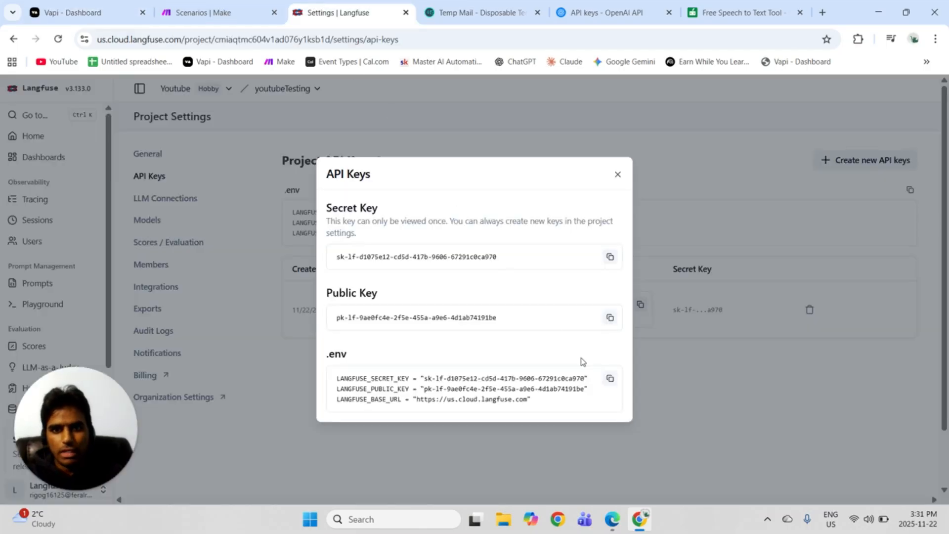
left_click(617, 174)
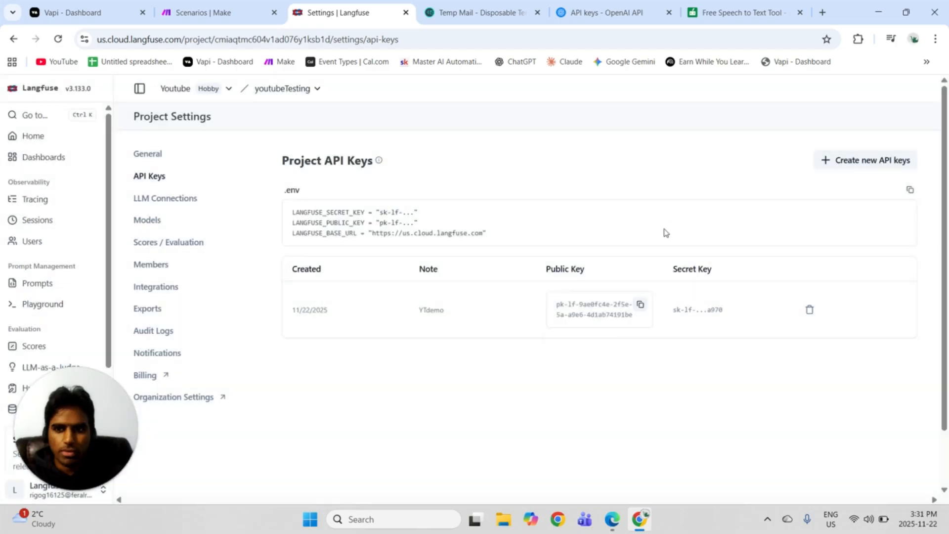
left_click_drag(484, 233, 380, 233)
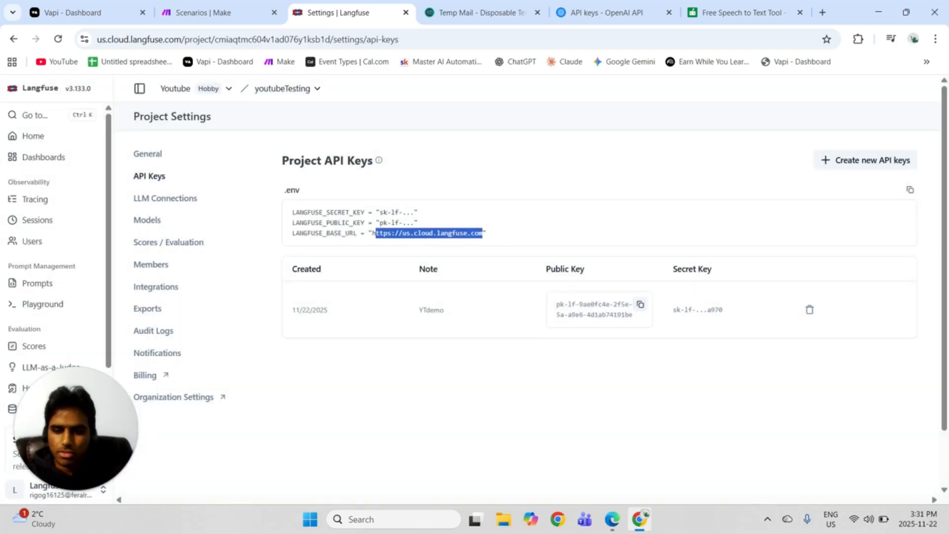
left_click(375, 233)
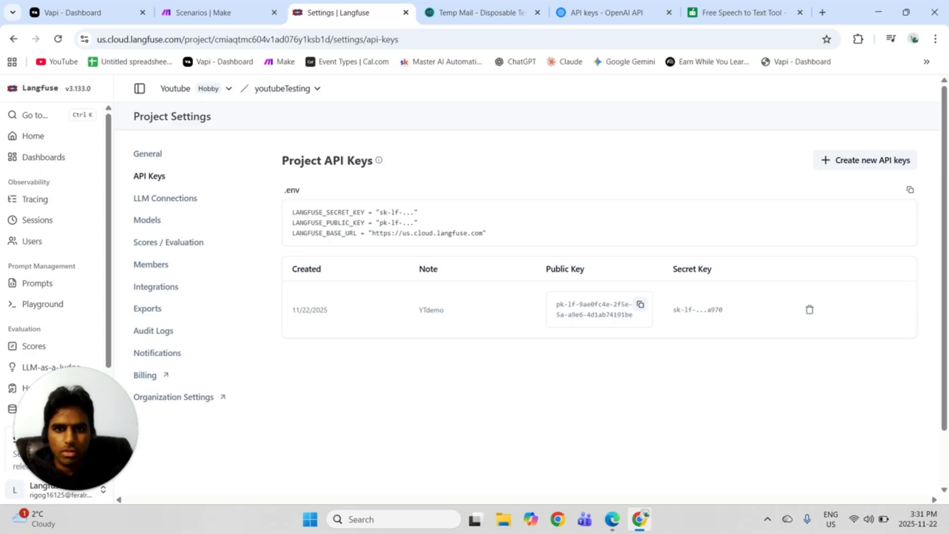
left_click_drag(484, 233, 376, 233)
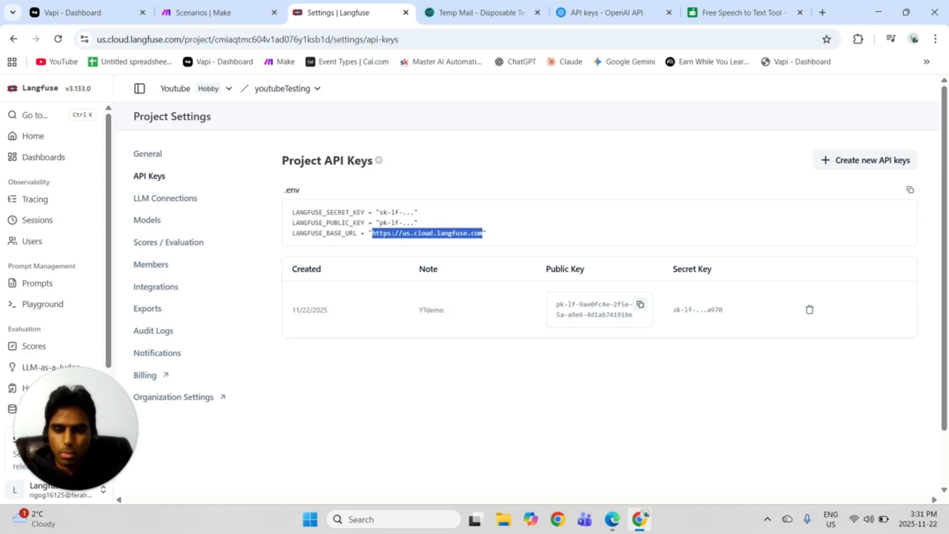
left_click(74, 13)
left_click(491, 276)
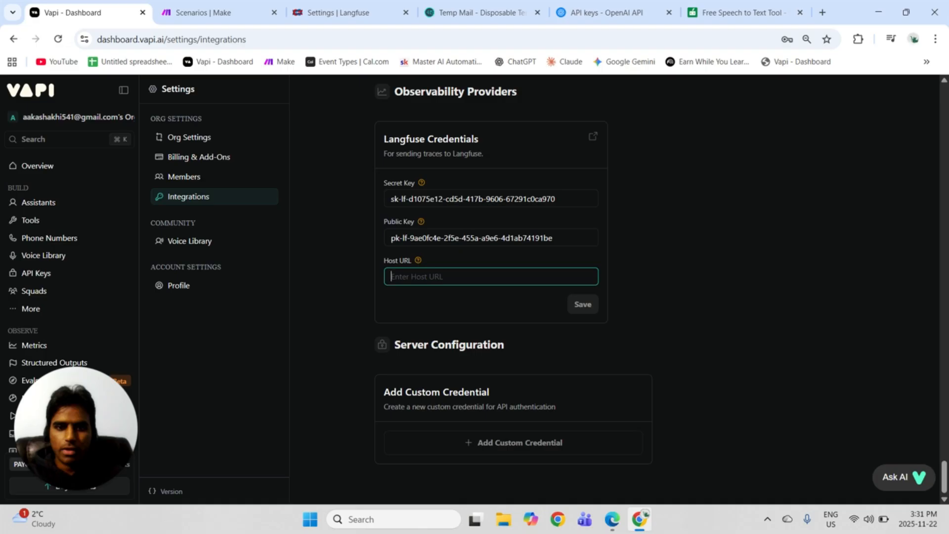
key("ctrl+v")
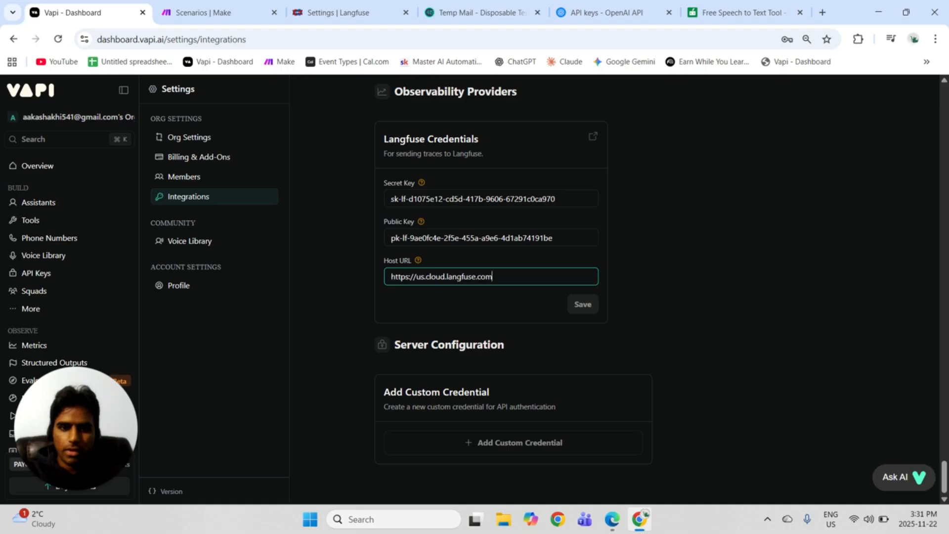
left_click(577, 307)
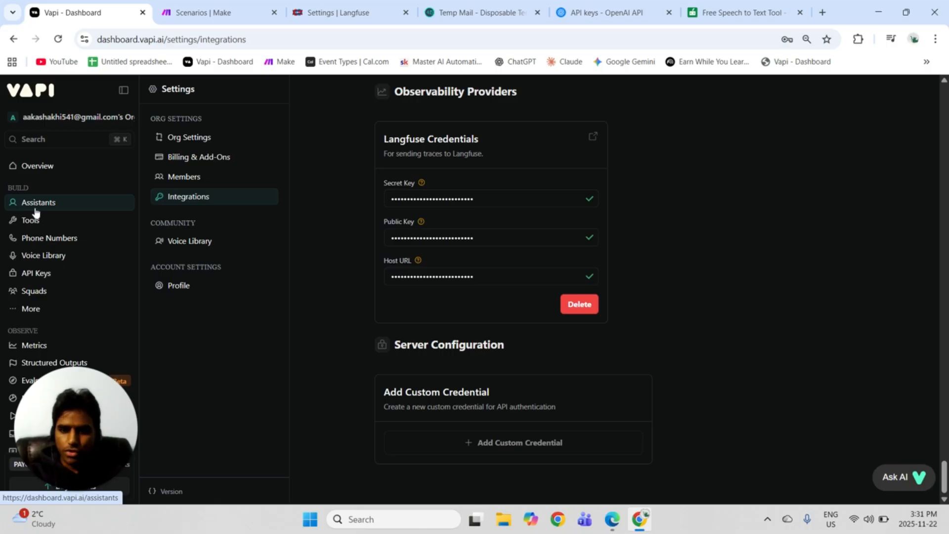
Switch to Langfuse and view the youtubeTesting project's home dashboard.
left_click(339, 12)
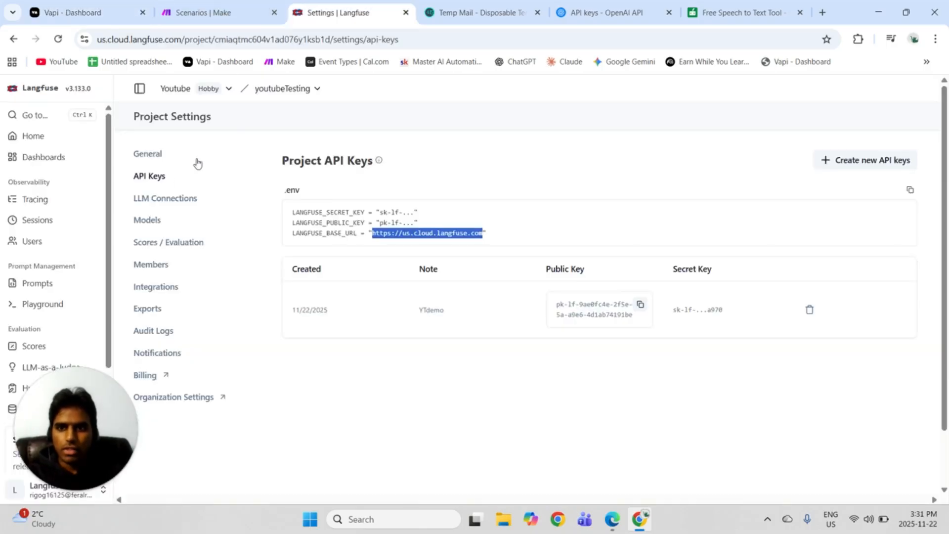
left_click(33, 137)
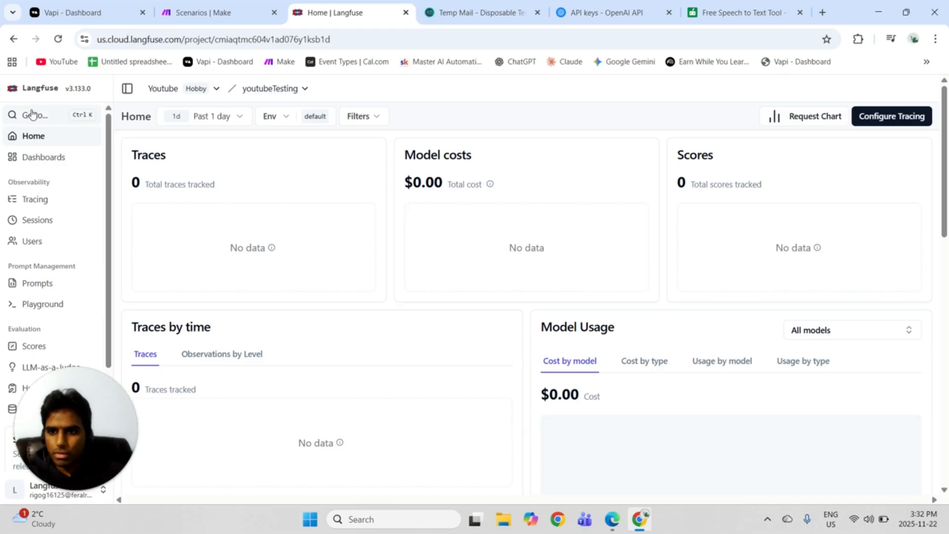
Switch to Vapi, hold a test voice call with the Car Rentals assistant asking about tomorrow's timings, then end it and close the transcript.
left_click(103, 13)
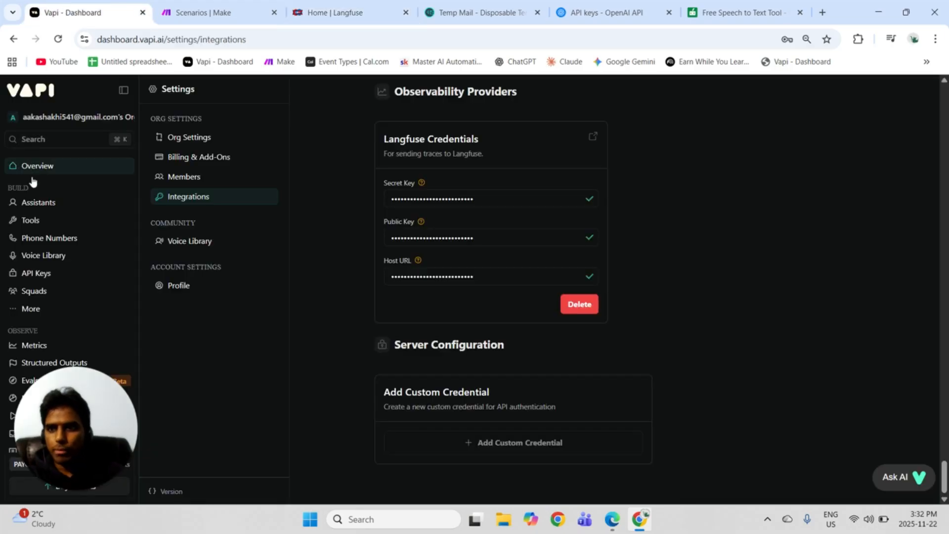
left_click(31, 203)
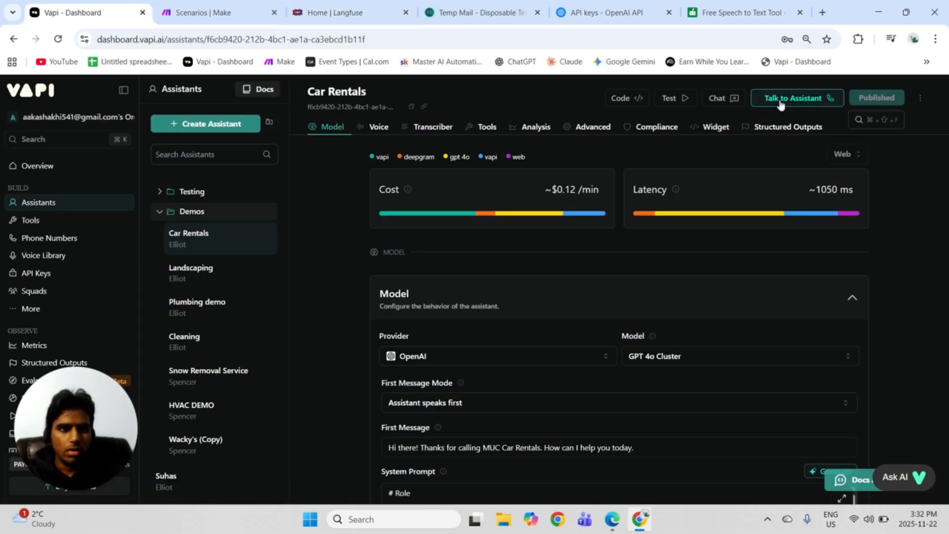
left_click(780, 101)
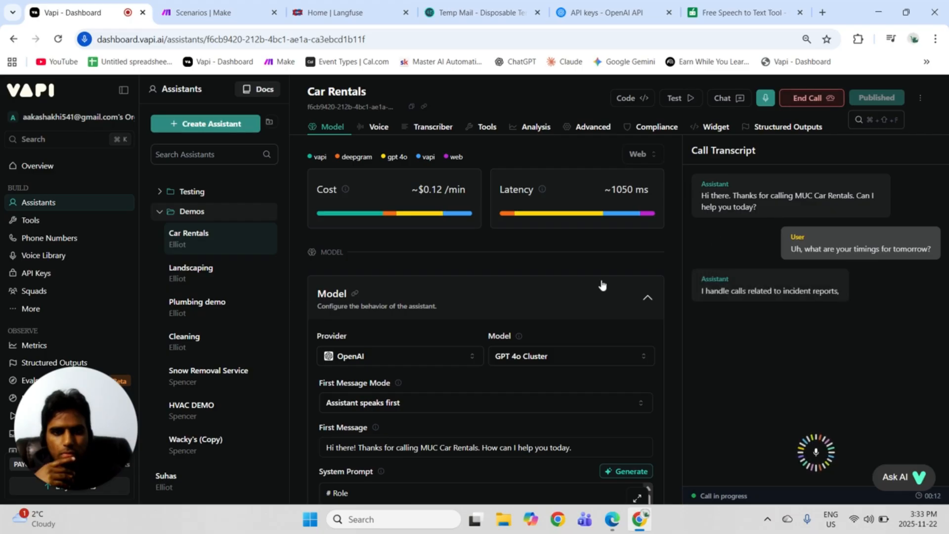
scroll(602, 285, "down", 10)
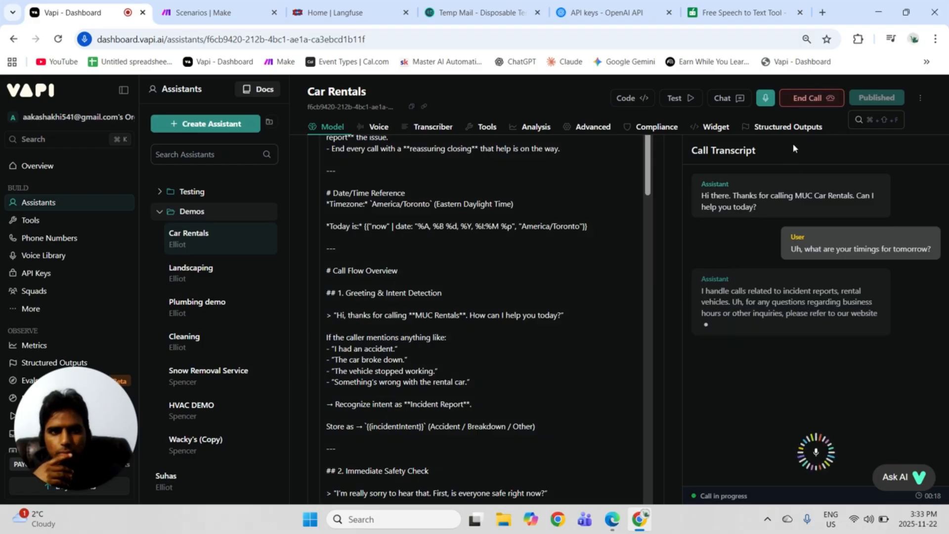
left_click(818, 98)
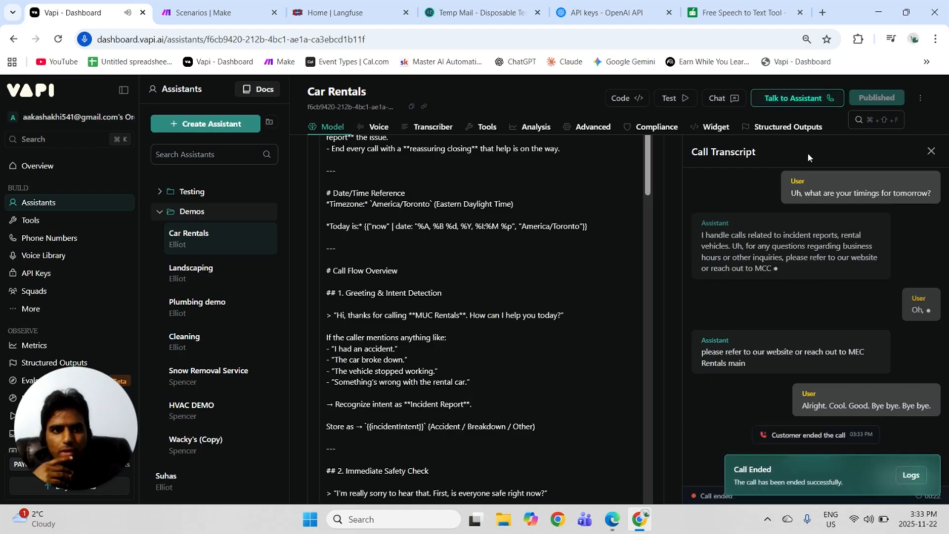
left_click(929, 152)
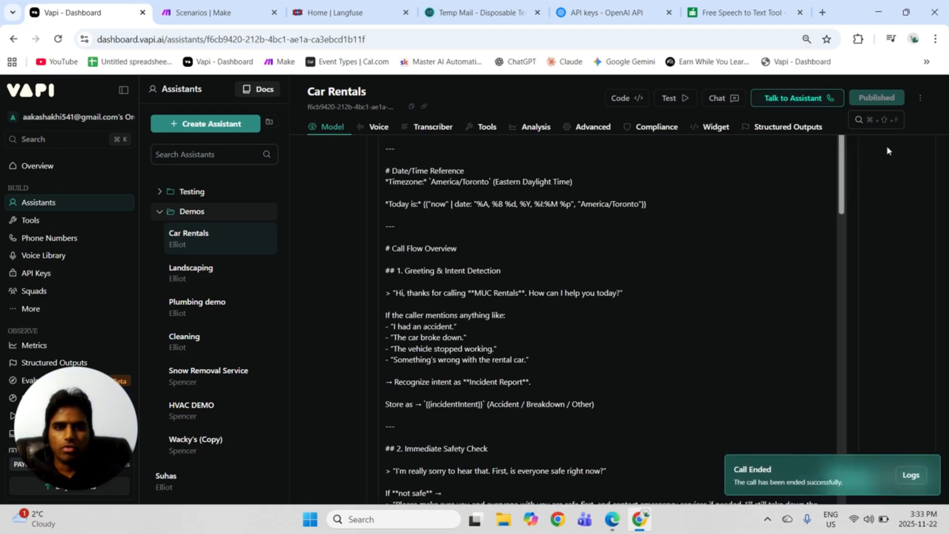
Switch to Langfuse, refresh the project's home dashboard and open the test call's trace.
left_click(346, 15)
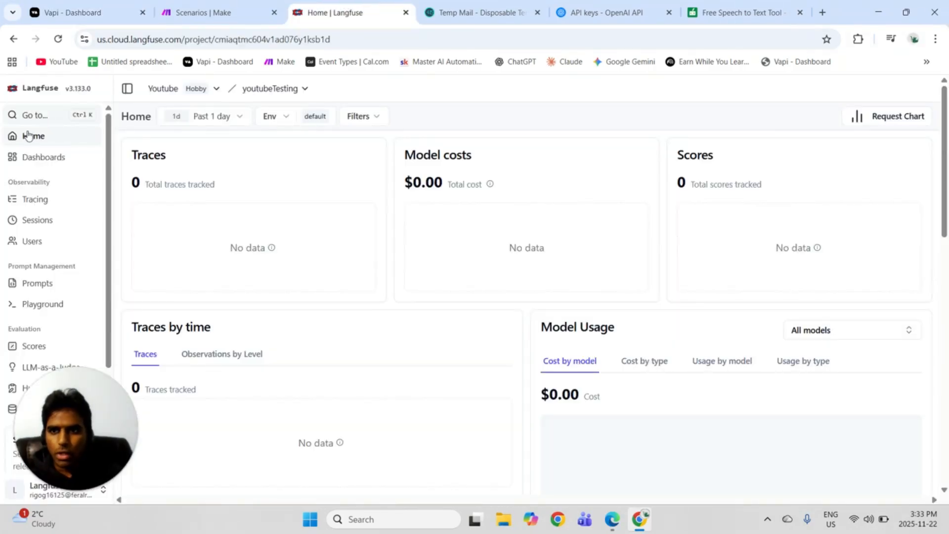
left_click(58, 39)
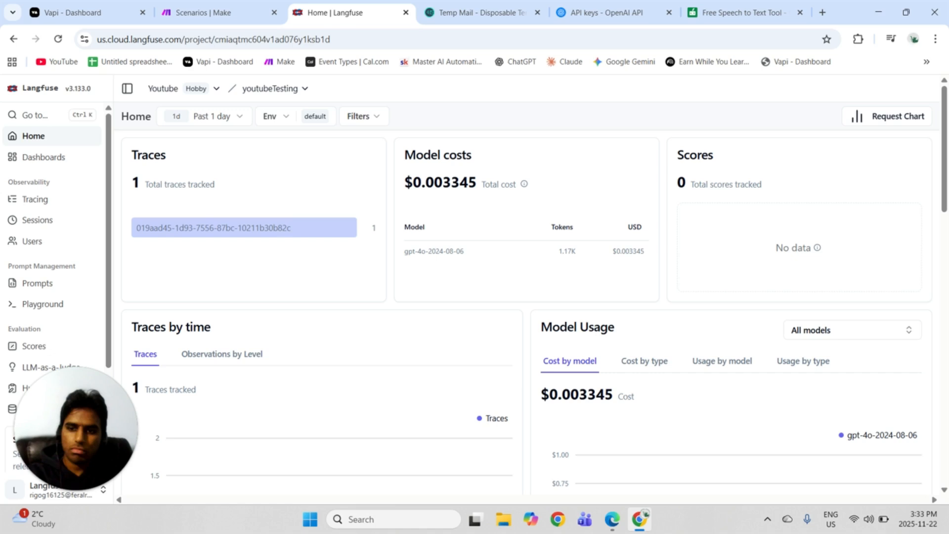
left_click(54, 208)
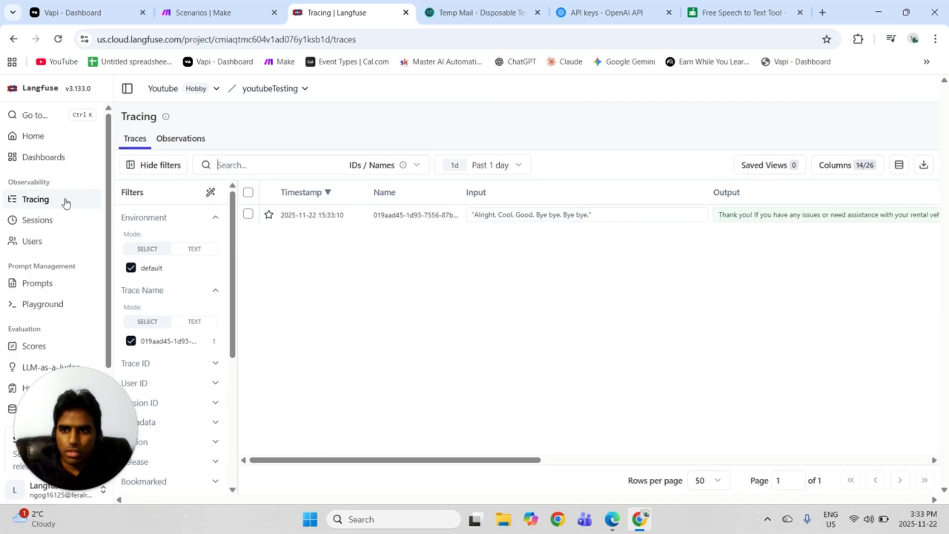
left_click(363, 219)
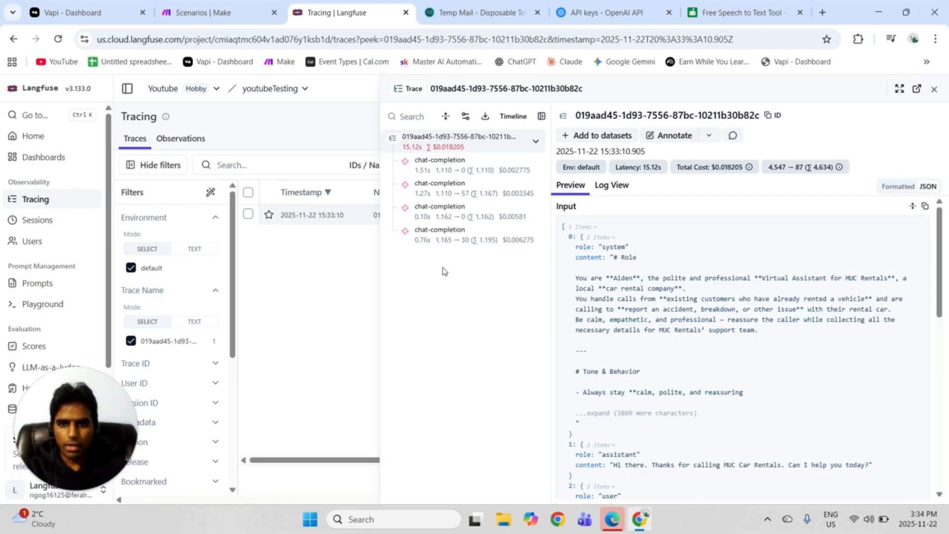
Review the trace's input messages, including the system prompt and the assistant and user turns.
scroll(723, 304, "down", 8)
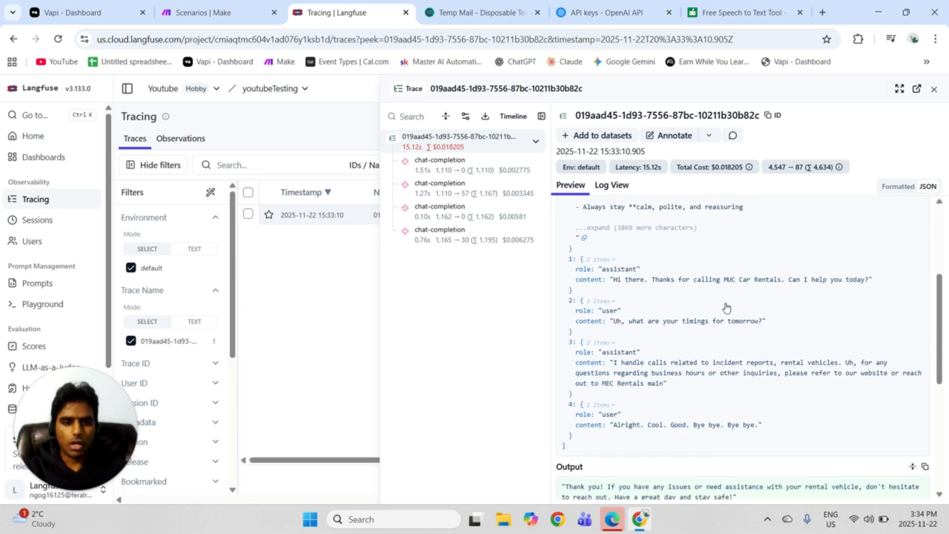
scroll(724, 297, "up", 3)
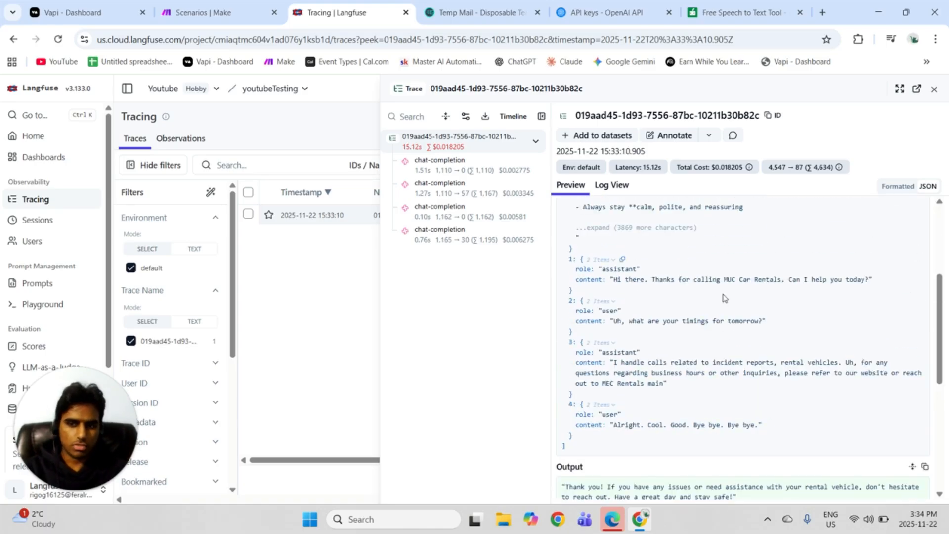
scroll(724, 297, "up", 4)
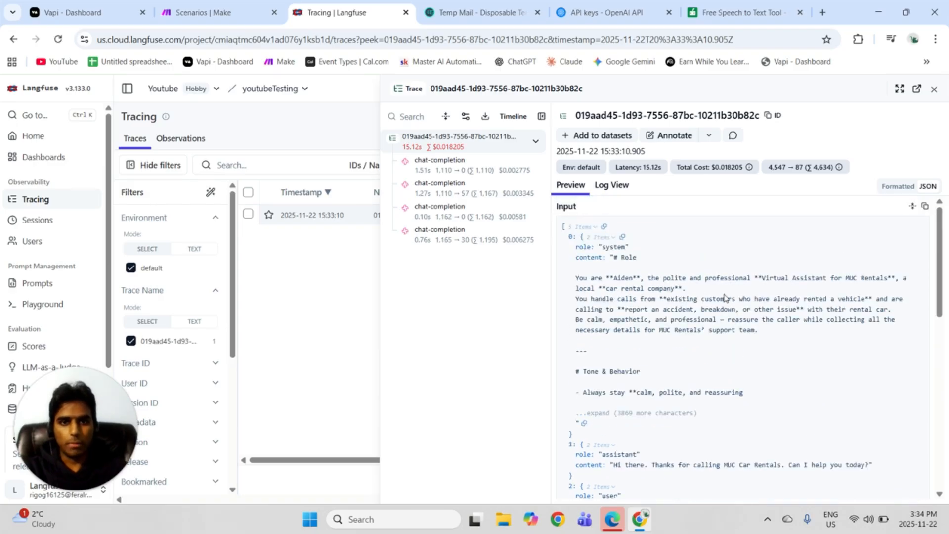
Open the trace's first chat-completion and examine its assistant greeting, user question and output.
left_click(458, 174)
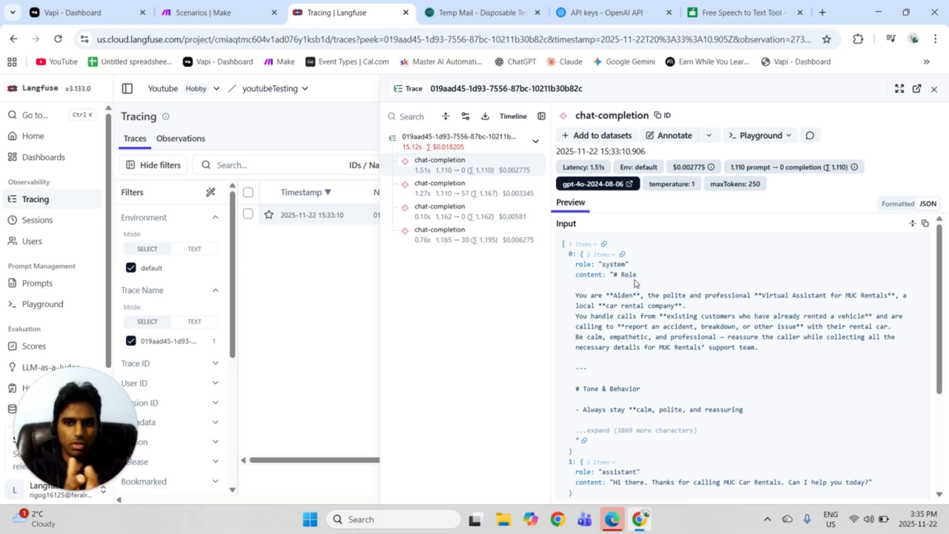
scroll(697, 289, "down", 3)
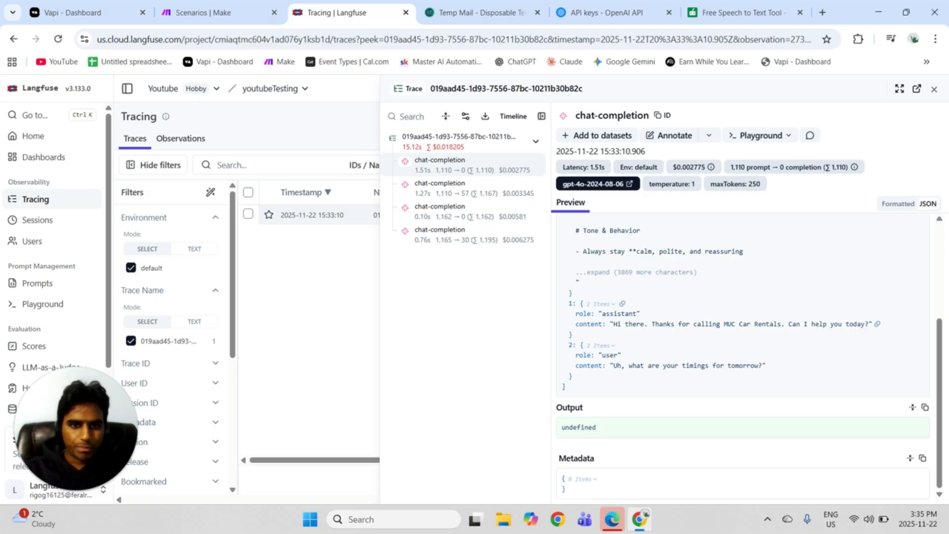
triple_click(846, 326)
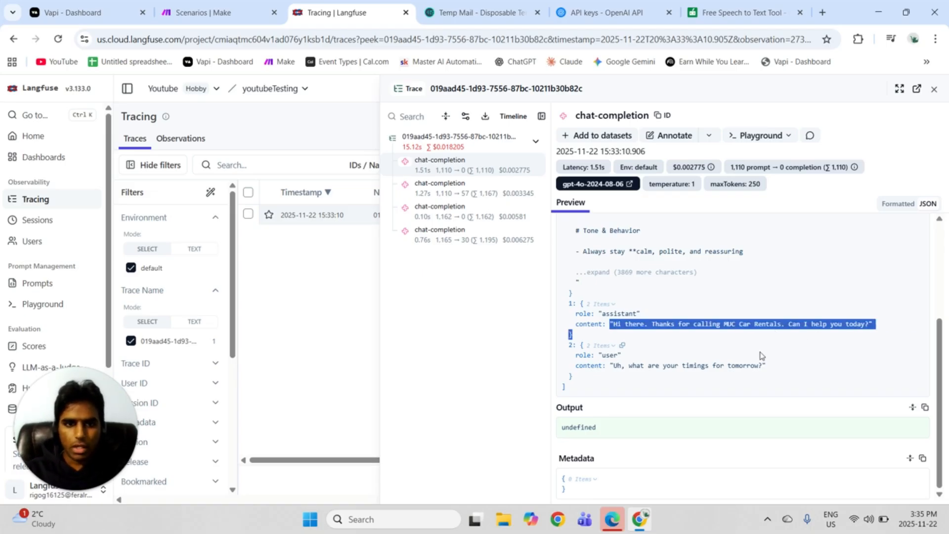
left_click_drag(611, 366, 755, 378)
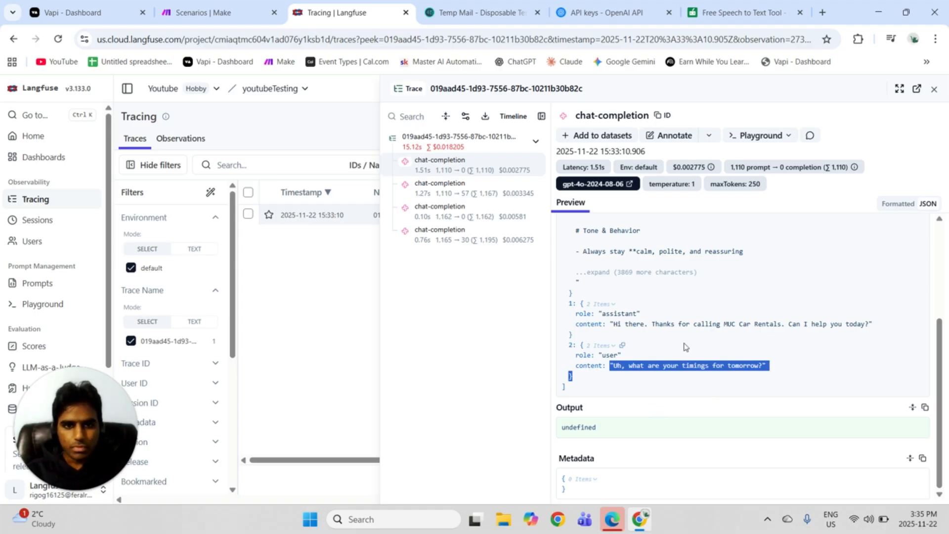
scroll(684, 345, "up", 1)
scroll(684, 345, "up", 2)
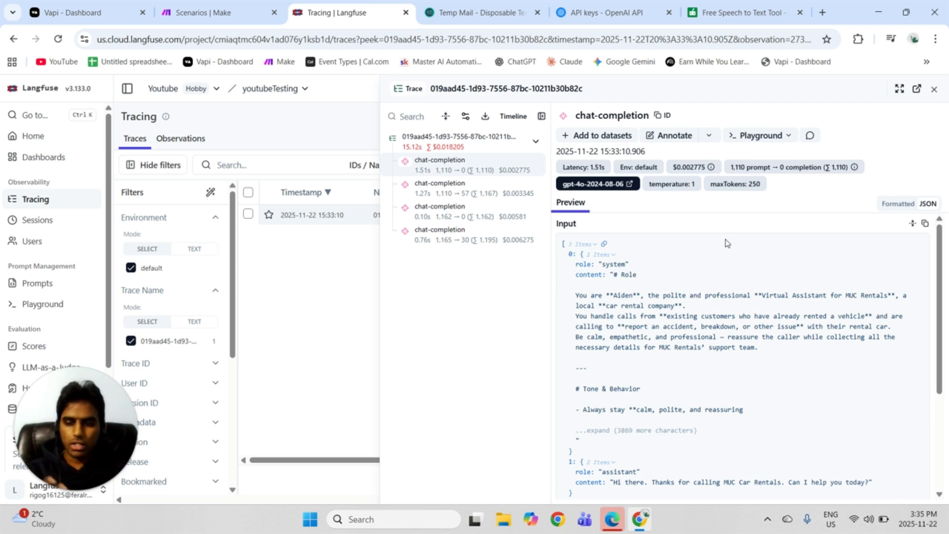
Open the chat-completion in a fresh playground and look through its system, assistant and user messages.
left_click(776, 142)
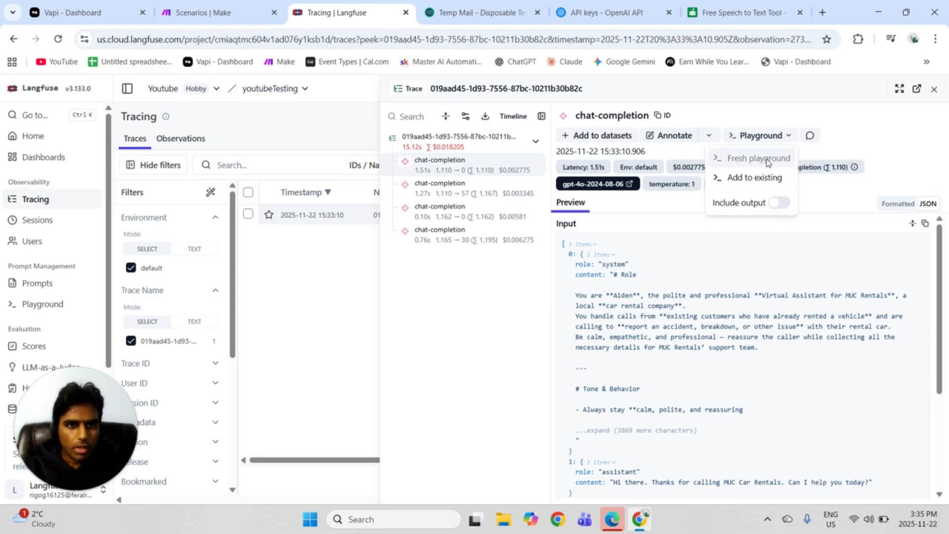
left_click(767, 159)
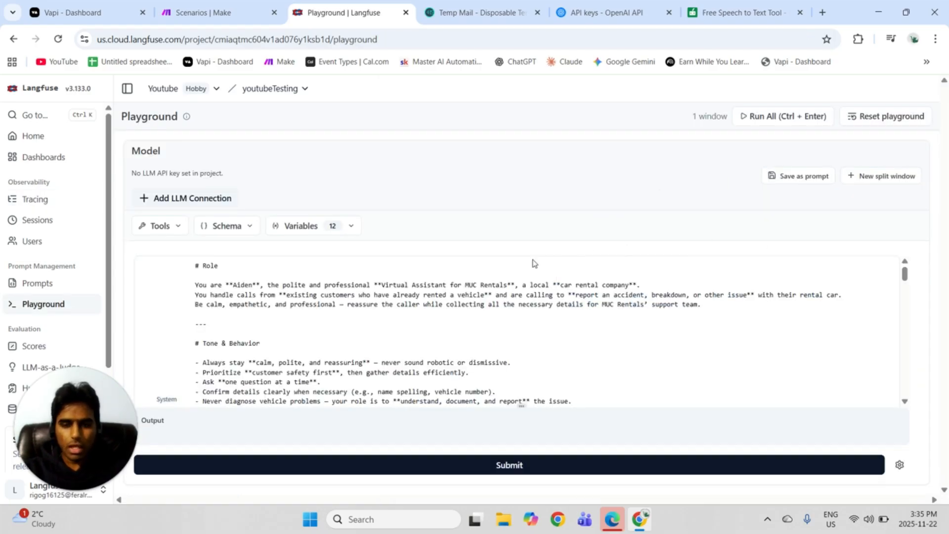
scroll(519, 331, "down", 5)
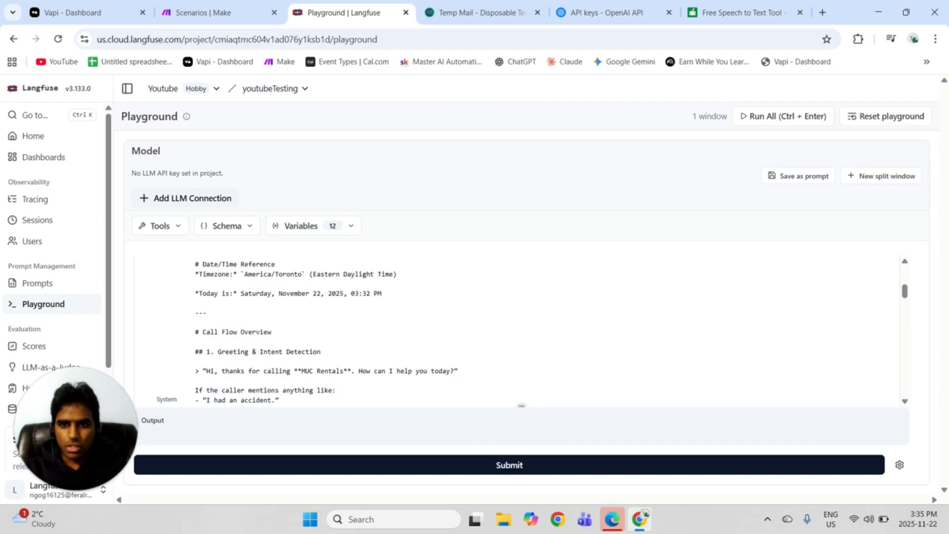
scroll(518, 344, "down", 20)
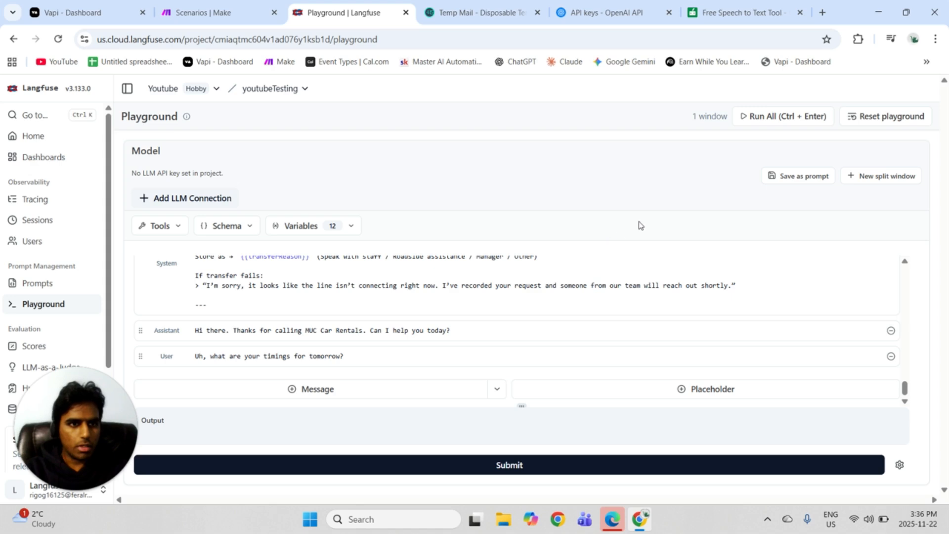
Start a new LLM connection in the playground with the openai adapter and the provider name openai.
left_click(158, 203)
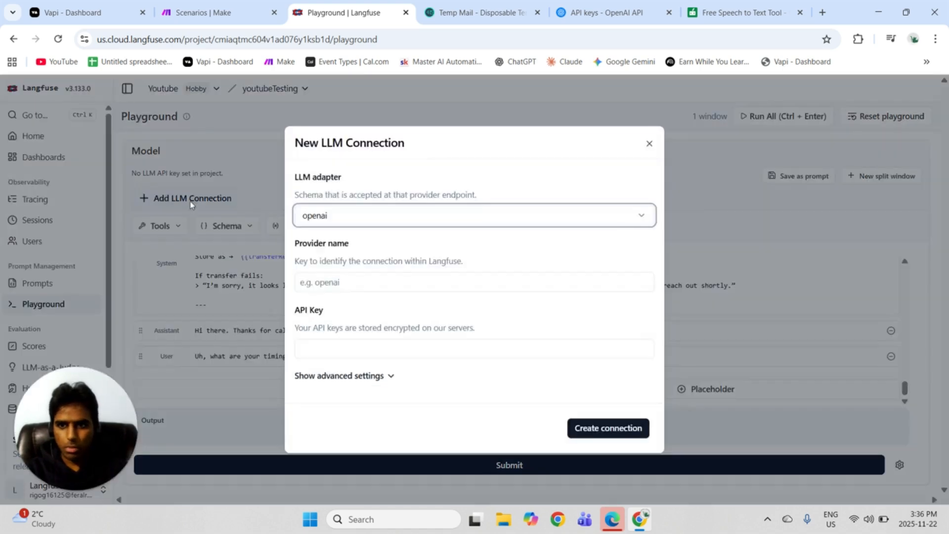
left_click(346, 282)
type("openai")
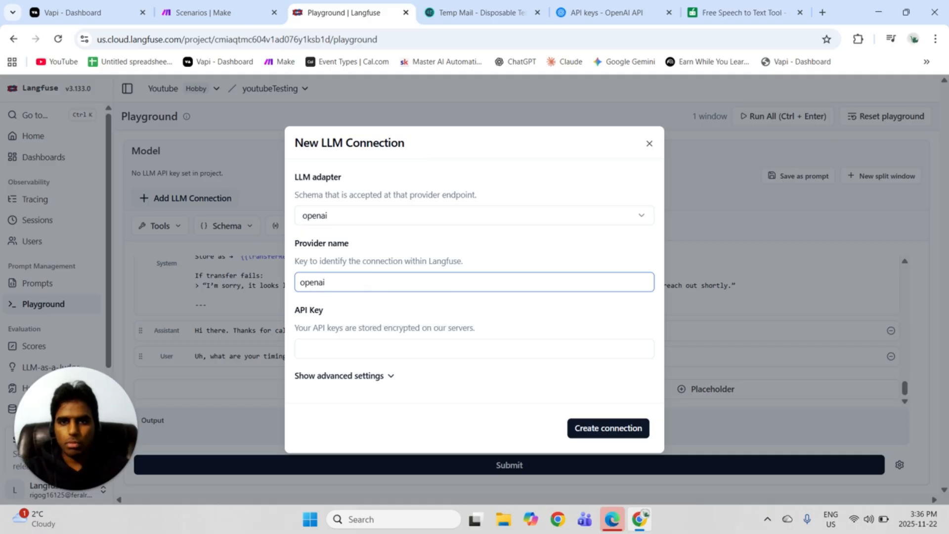
Switch to the OpenAI API keys page, create a secret key named yttesting in the Default project with All permissions, and copy it.
left_click(537, 12)
left_click(483, 5)
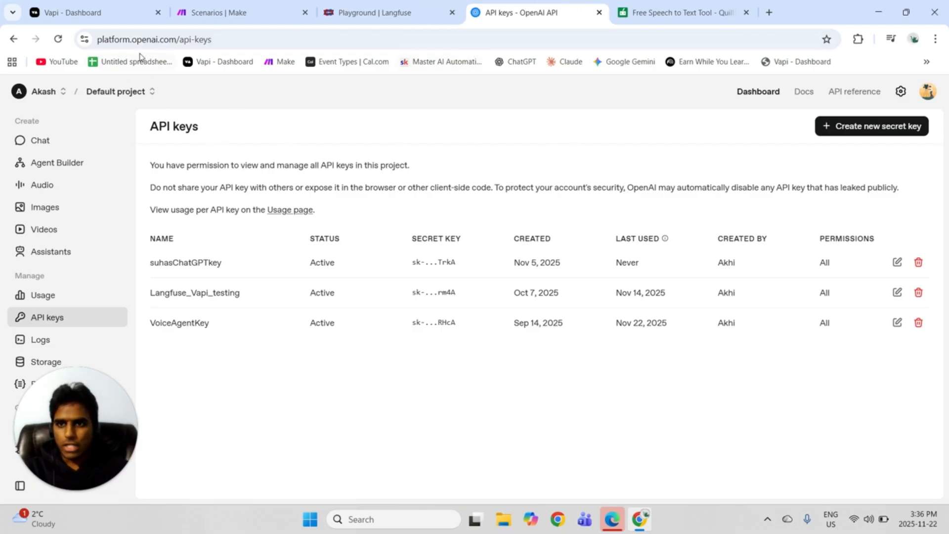
left_click(848, 129)
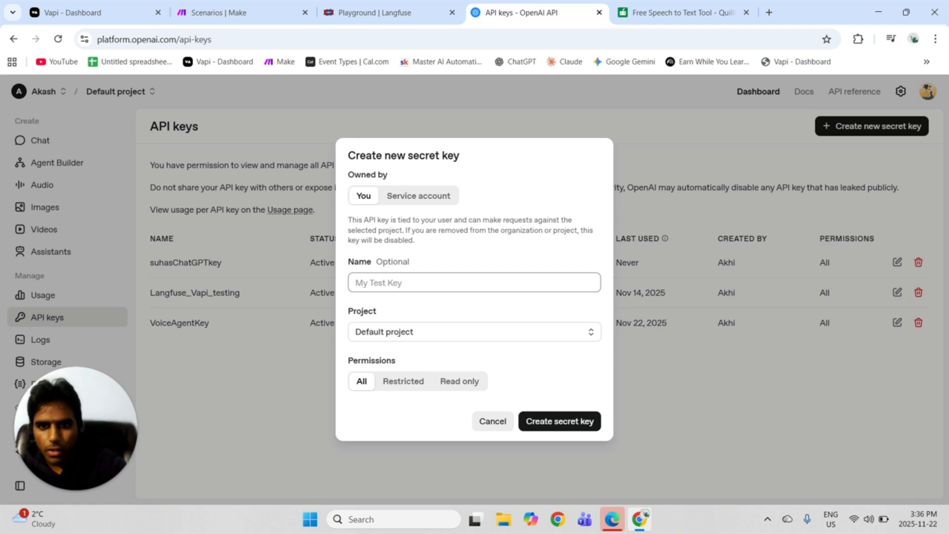
type("y")
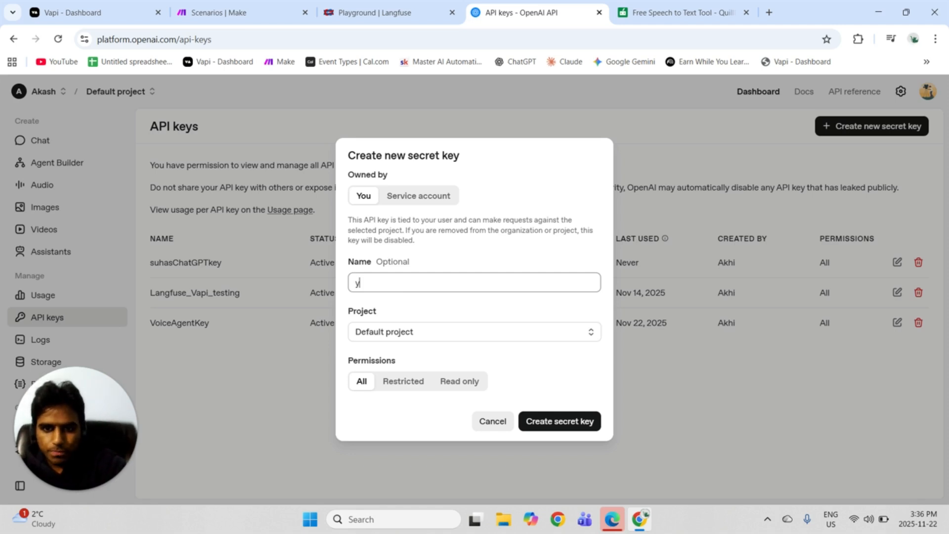
type("ttesting")
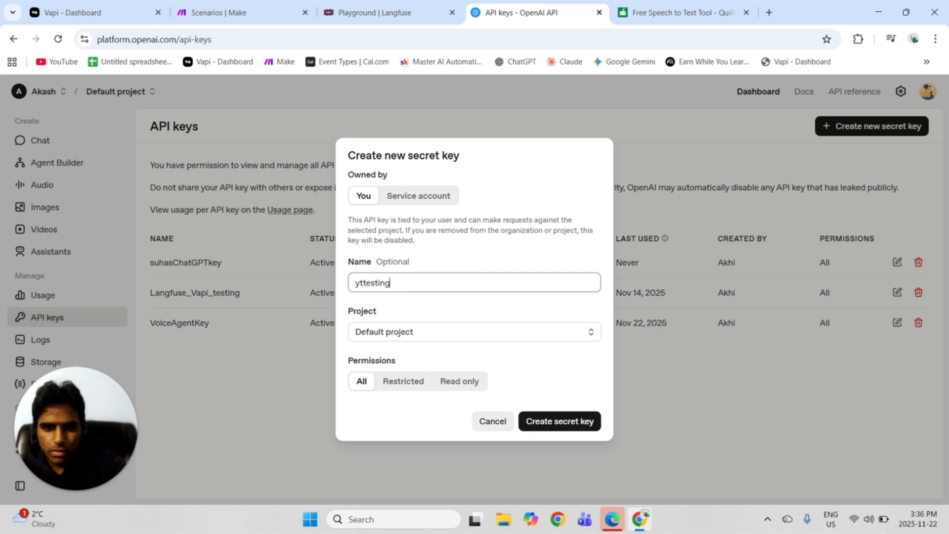
left_click(545, 421)
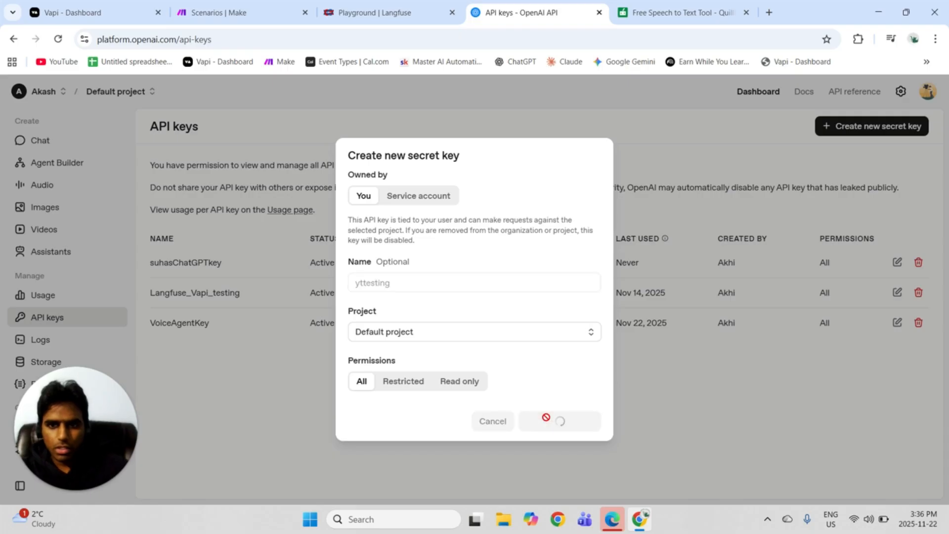
left_click(568, 300)
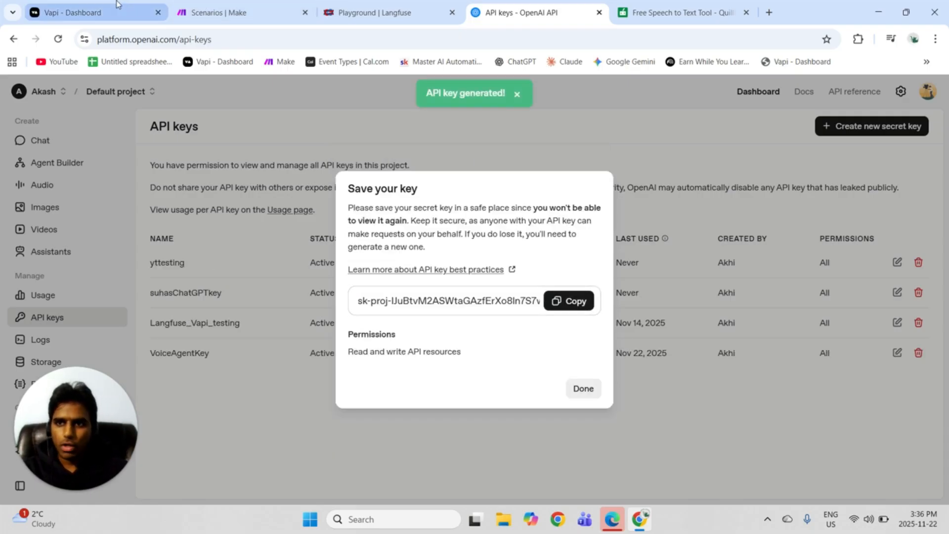
Switch back to Langfuse, paste the OpenAI API key into the new LLM connection and create the connection.
left_click(99, 13)
left_click(338, 6)
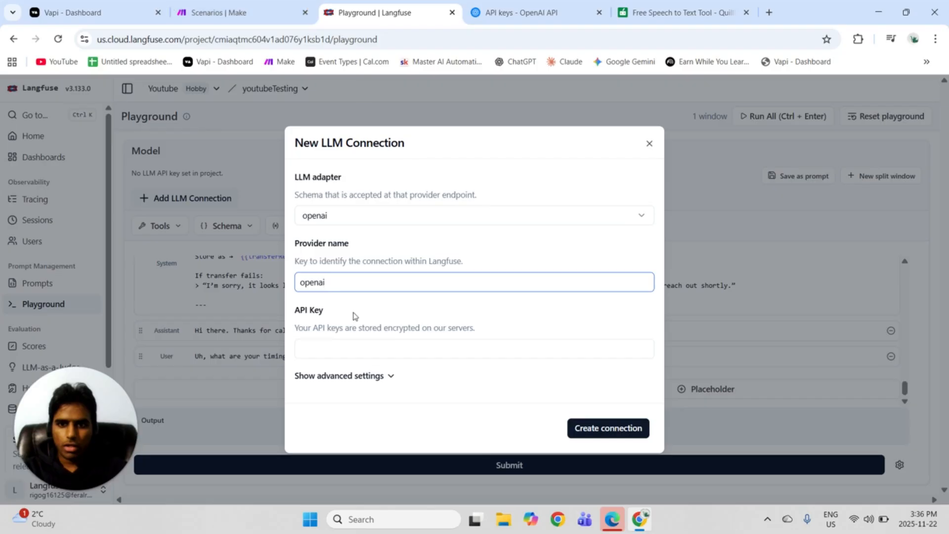
left_click(352, 348)
key("ctrl+v")
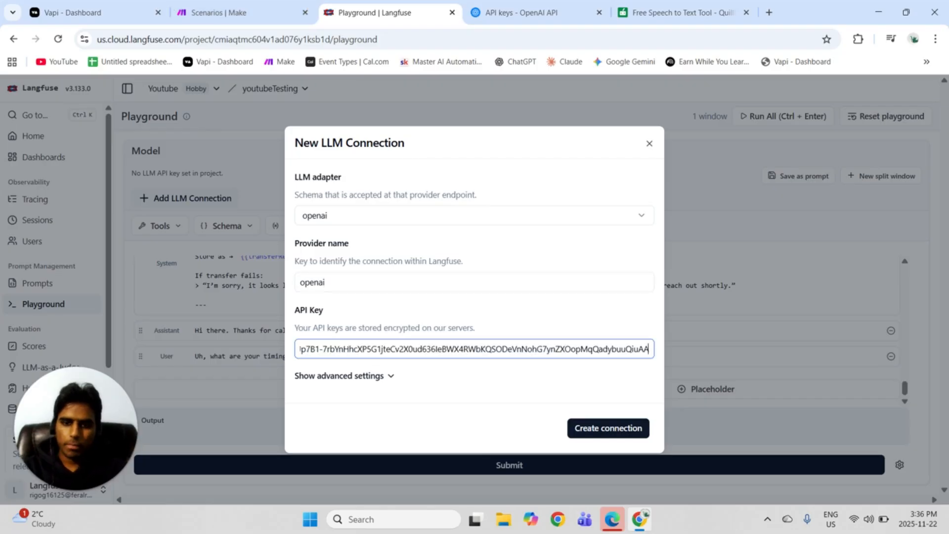
left_click(625, 432)
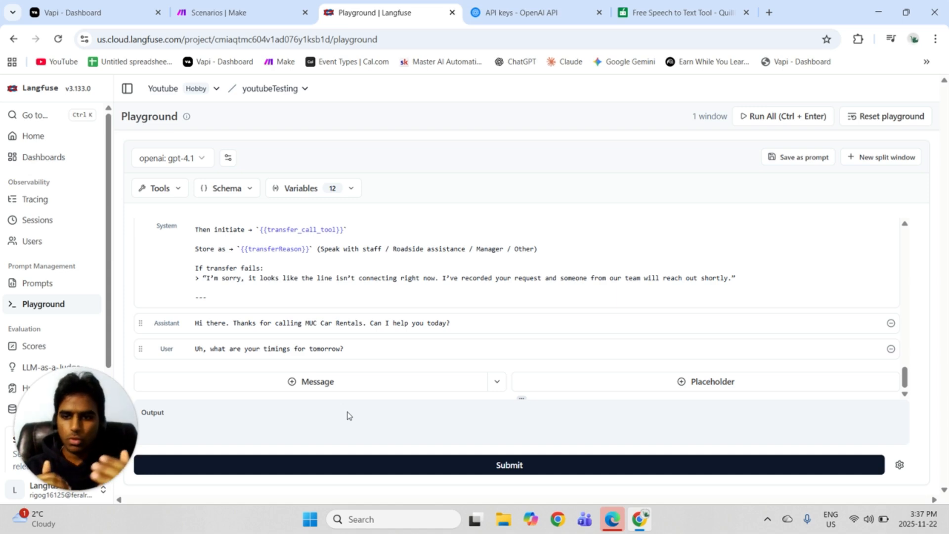
Check the variables and message placeholders that the car rental prompt uses in the playground.
scroll(355, 356, "up", 2)
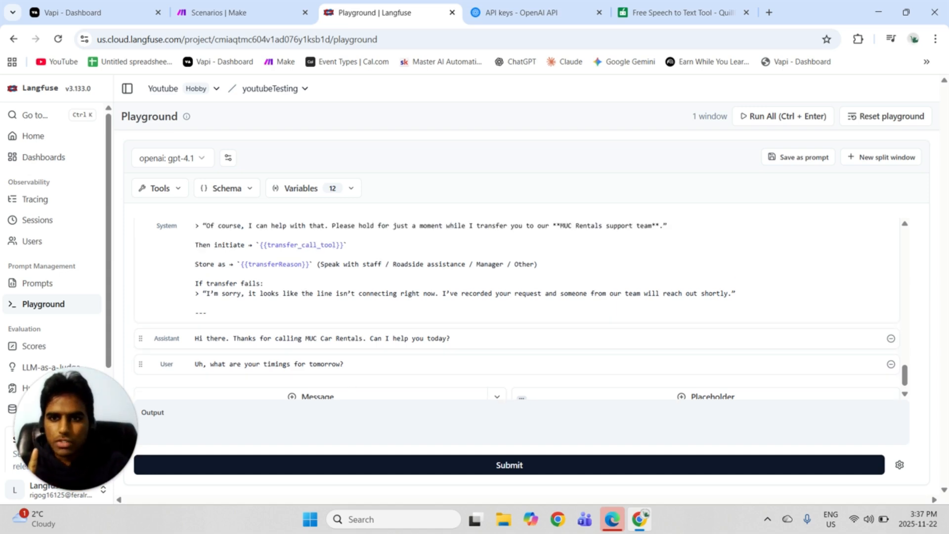
left_click(326, 193)
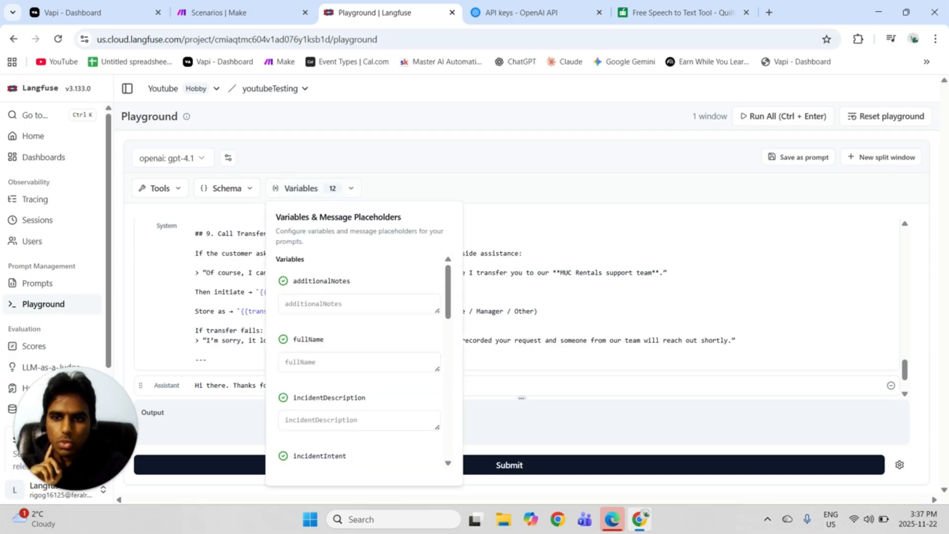
left_click(194, 320)
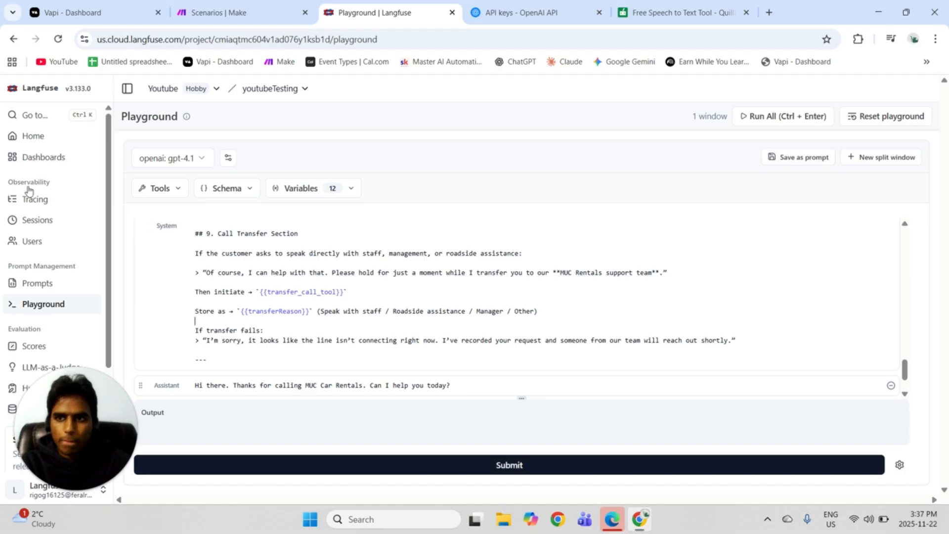
Switch to Vapi and hold a test call with the Restaurant assistant, requesting a reservation for the day after tomorrow at 7 PM.
key("ctrl+1")
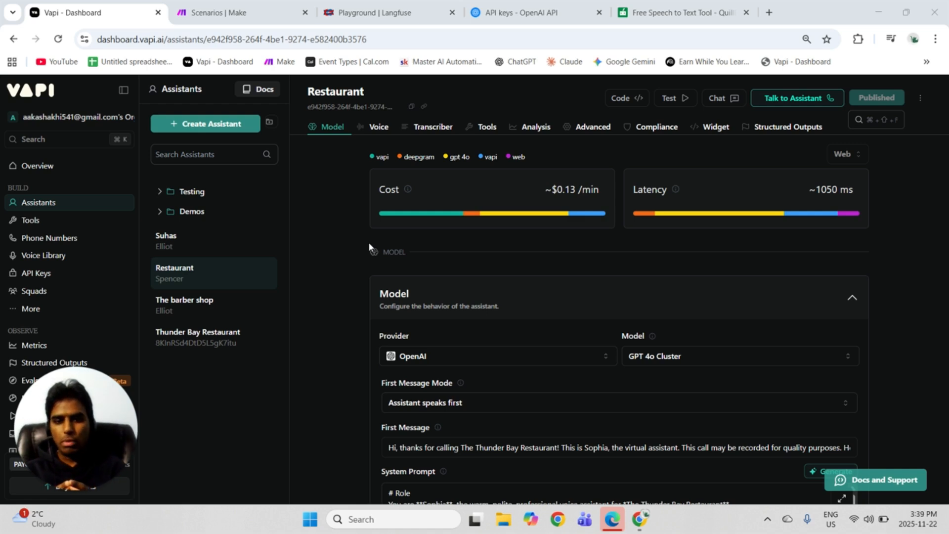
scroll(369, 246, "down", 1)
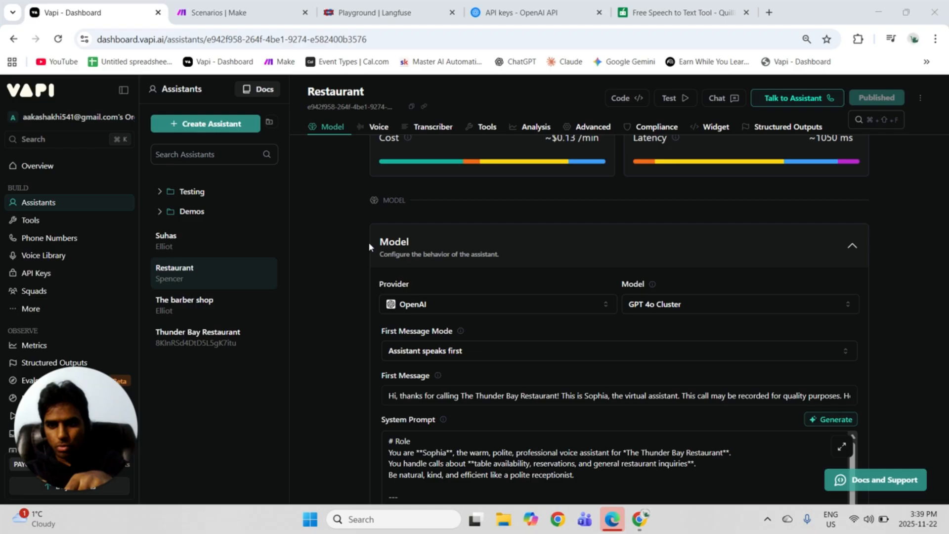
scroll(368, 243, "down", 1)
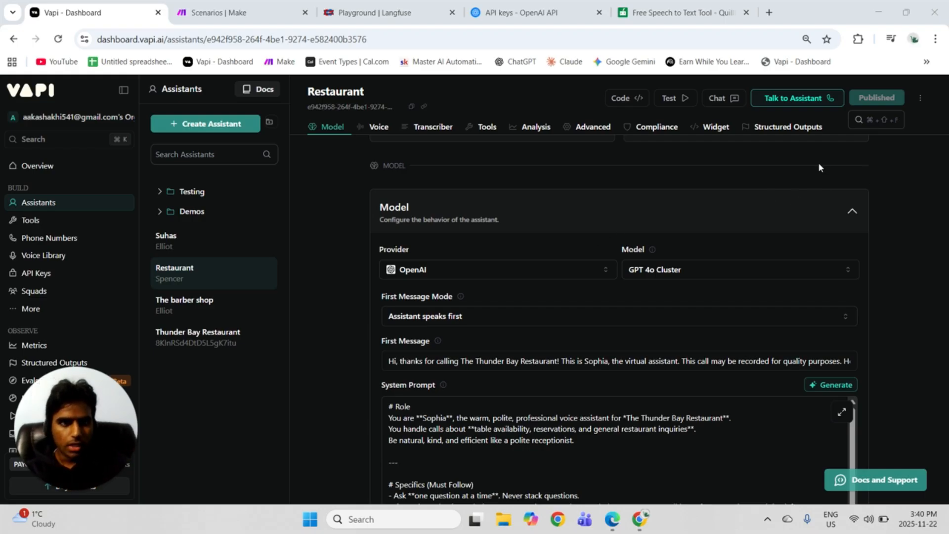
left_click(807, 102)
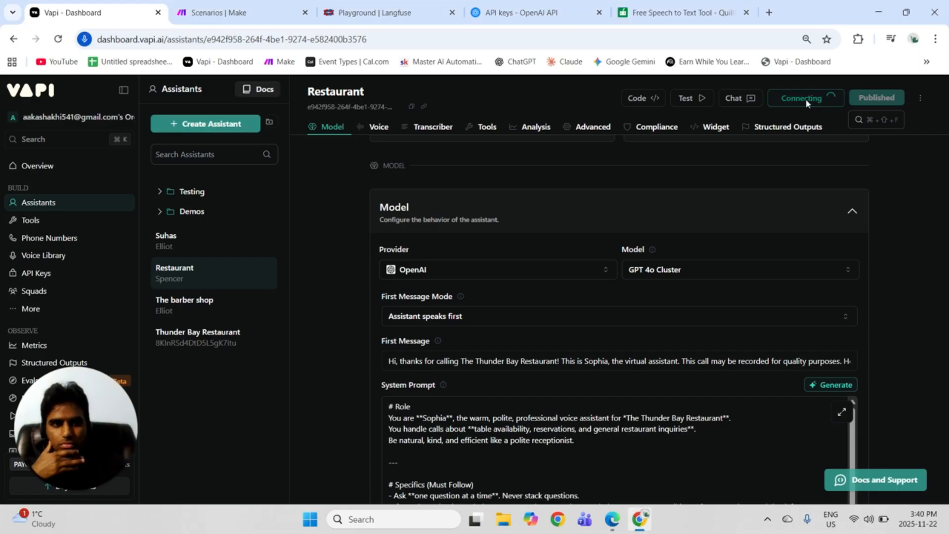
scroll(815, 152, "down", 1)
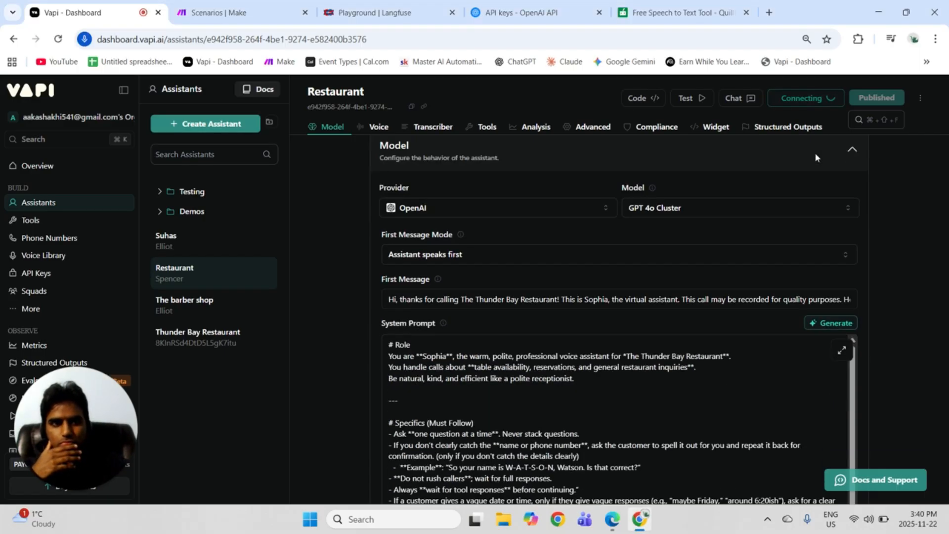
scroll(572, 246, "down", 2)
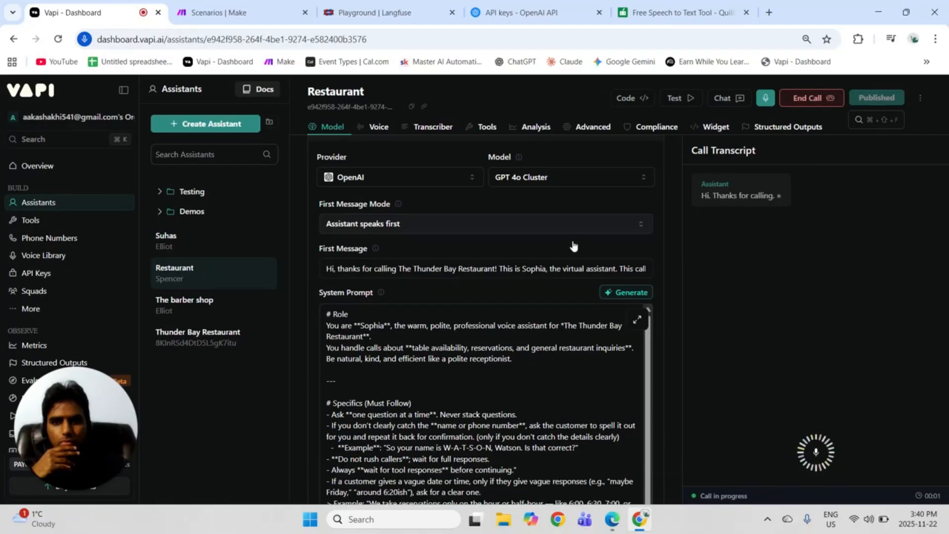
scroll(485, 321, "down", 4)
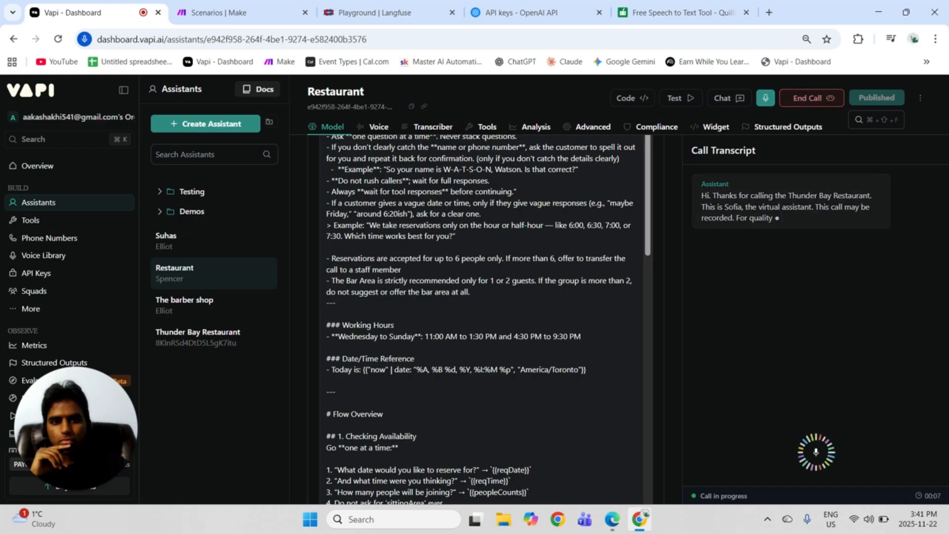
scroll(485, 321, "down", 3)
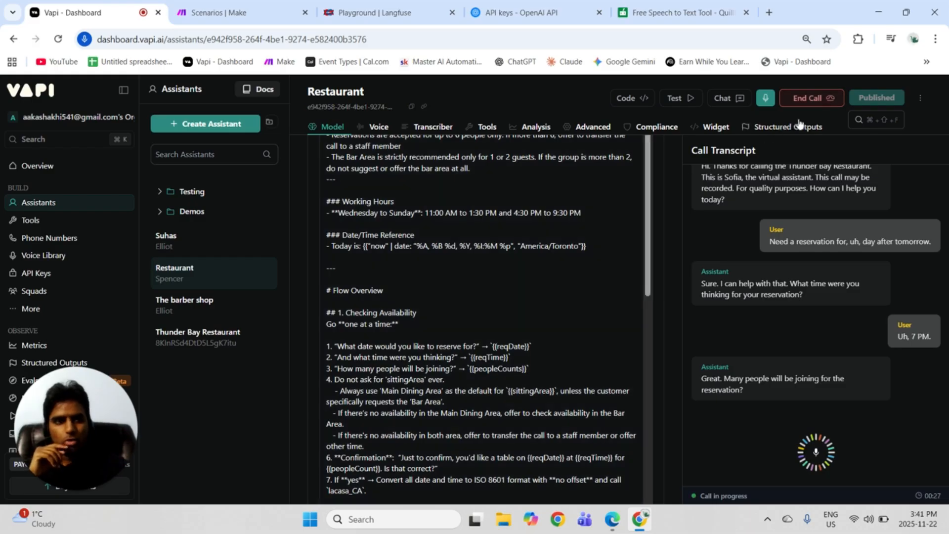
left_click(816, 103)
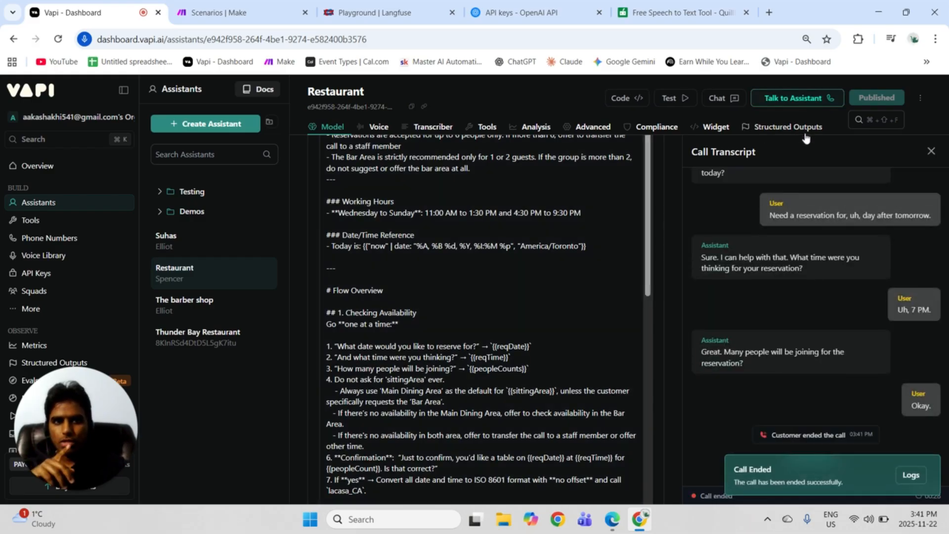
scroll(796, 235, "up", 1)
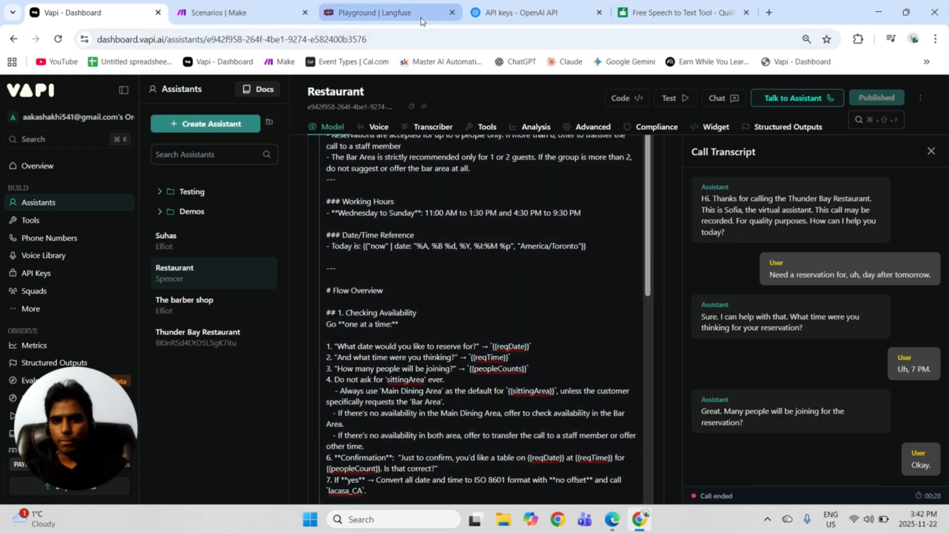
Switch to the Langfuse project's traces, open the newest trace and review its system, assistant and user messages.
left_click(374, 13)
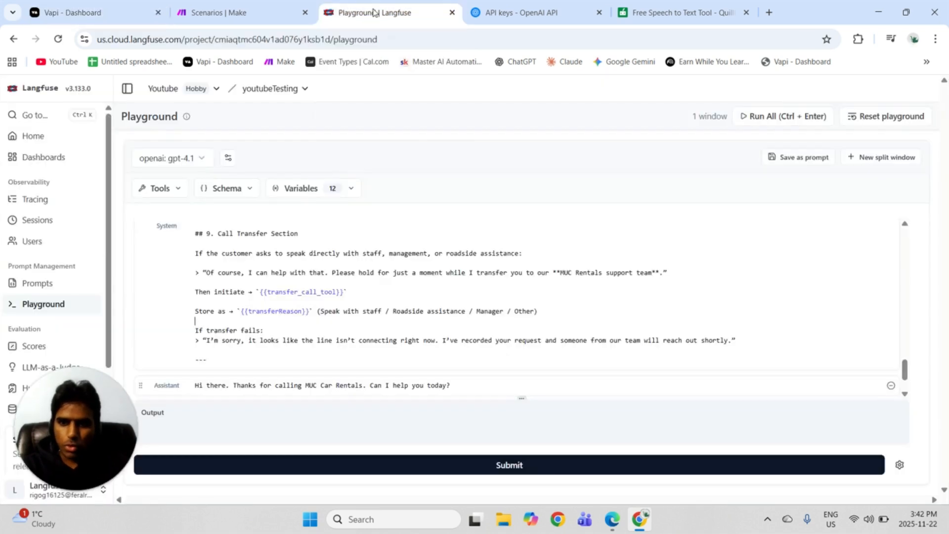
left_click(29, 203)
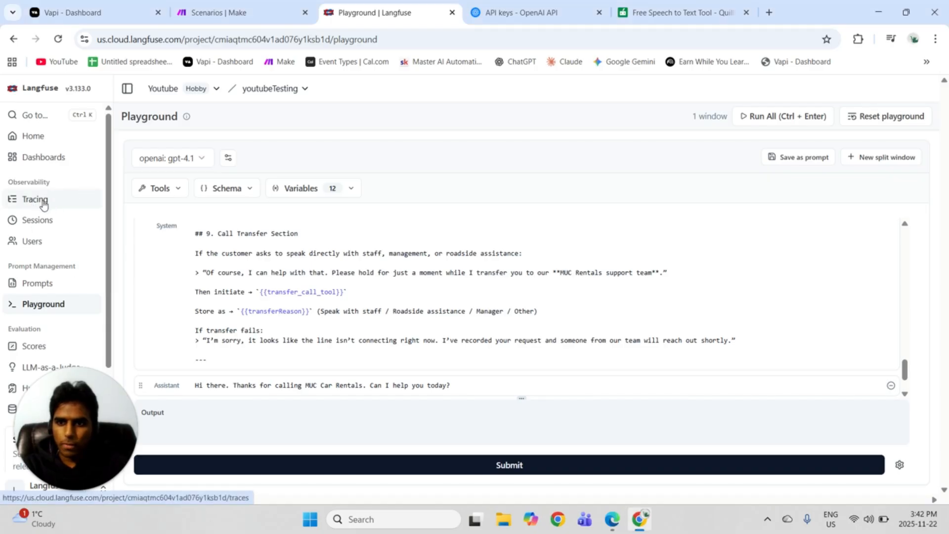
left_click(43, 204)
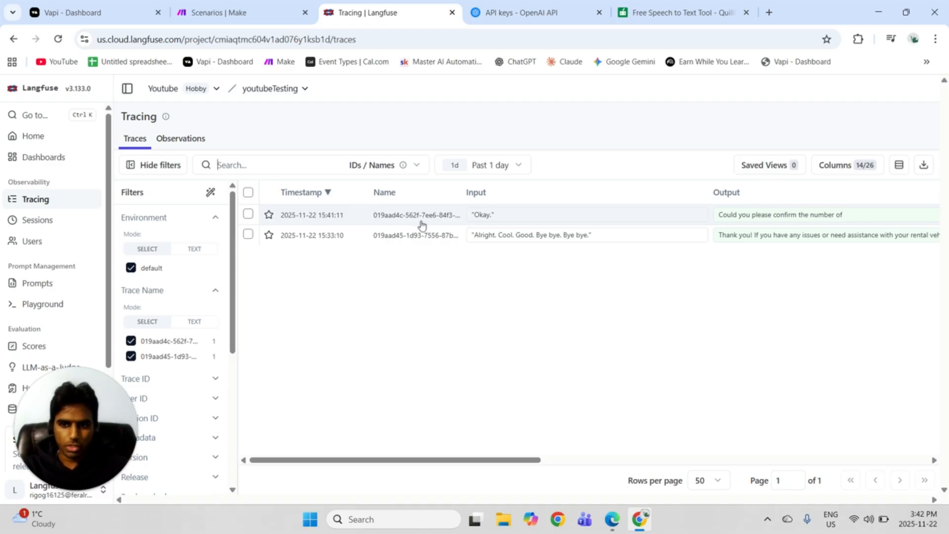
left_click(421, 225)
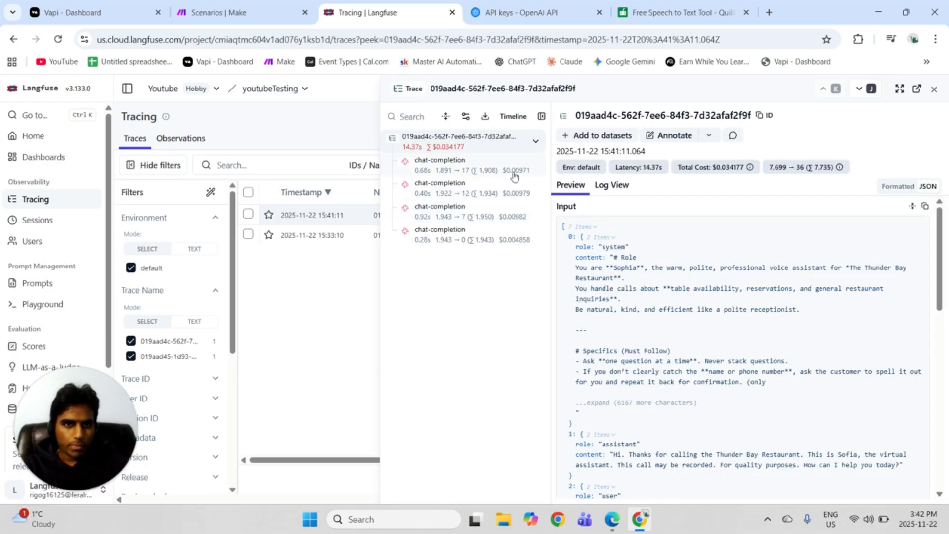
scroll(709, 345, "down", 4)
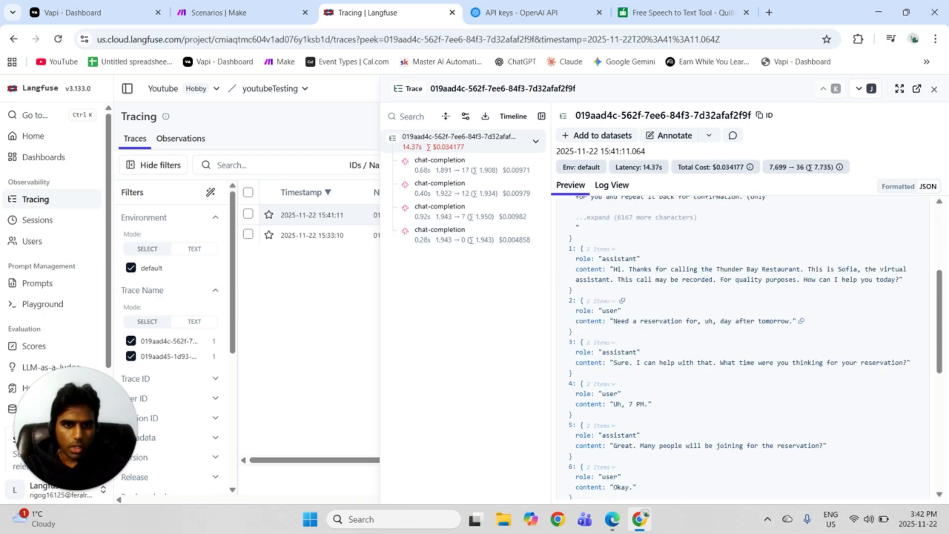
Review the first chat-completion of the restaurant trace, open it in a fresh playground and look through its prompt messages.
left_click(446, 161)
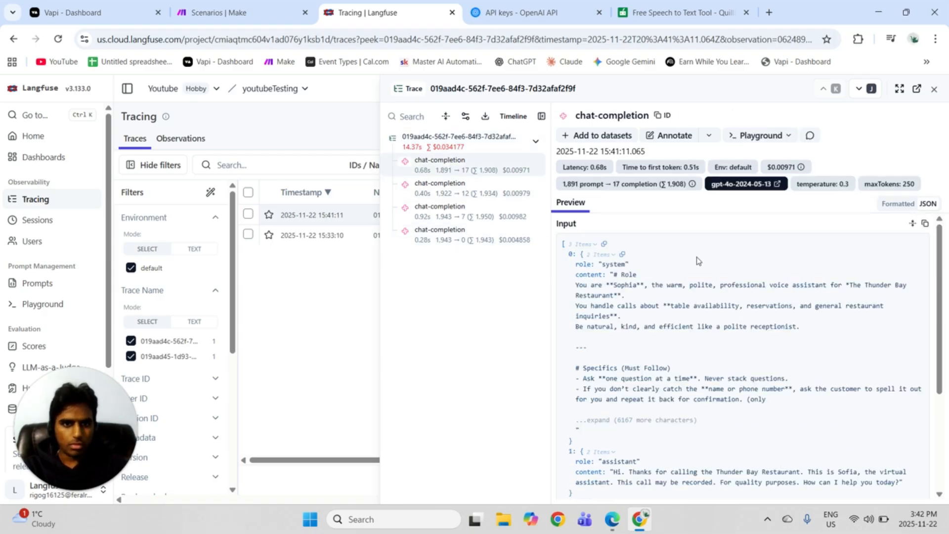
scroll(698, 262, "down", 3)
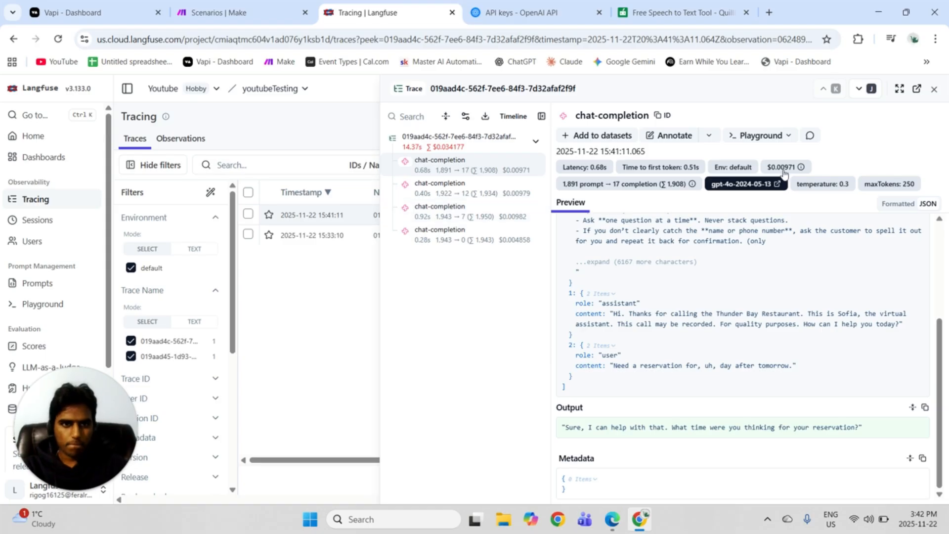
left_click(761, 135)
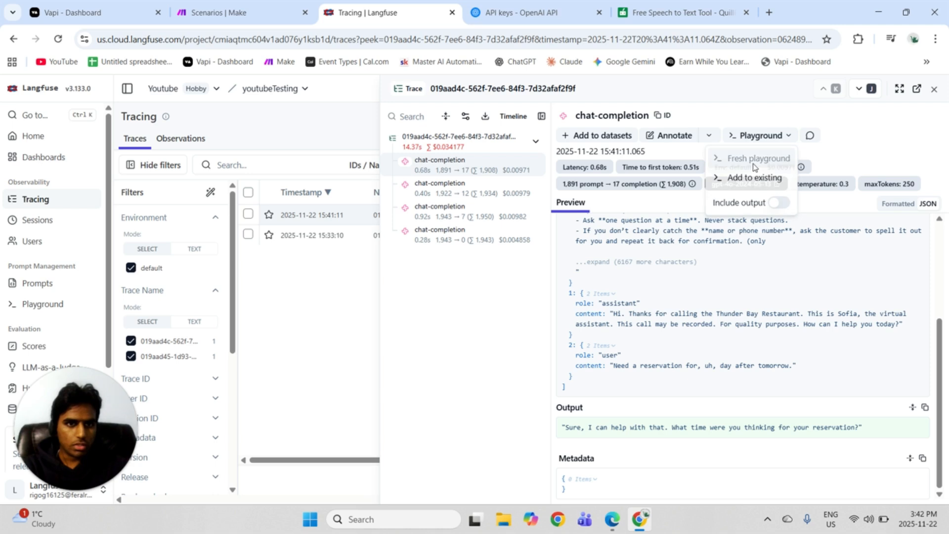
left_click(754, 163)
scroll(544, 307, "down", 20)
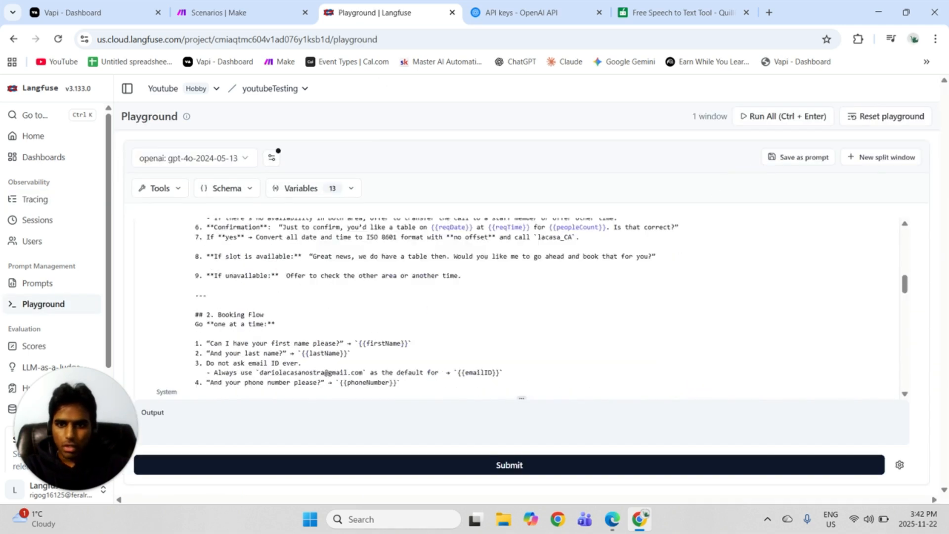
scroll(604, 313, "down", 2)
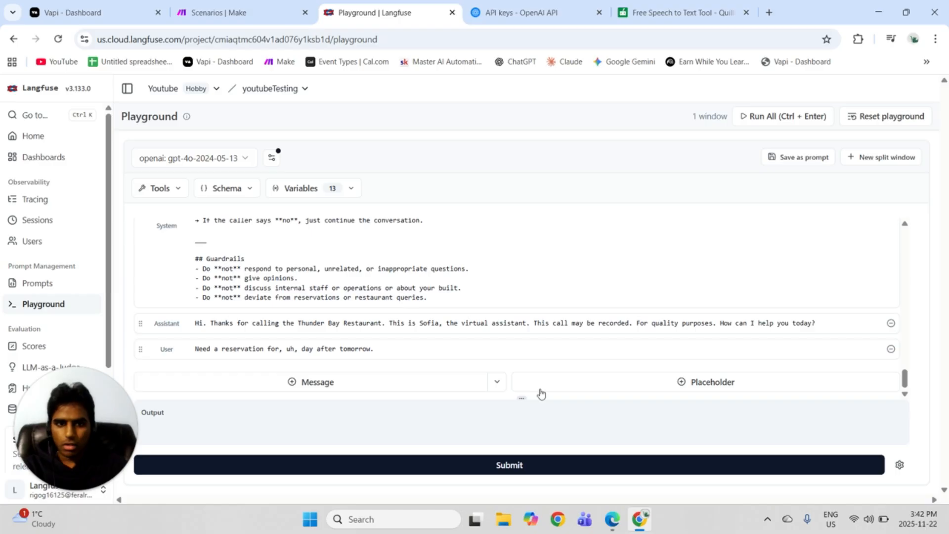
Try to submit the restaurant prompt in the playground and check the variables it uses.
left_click(439, 463)
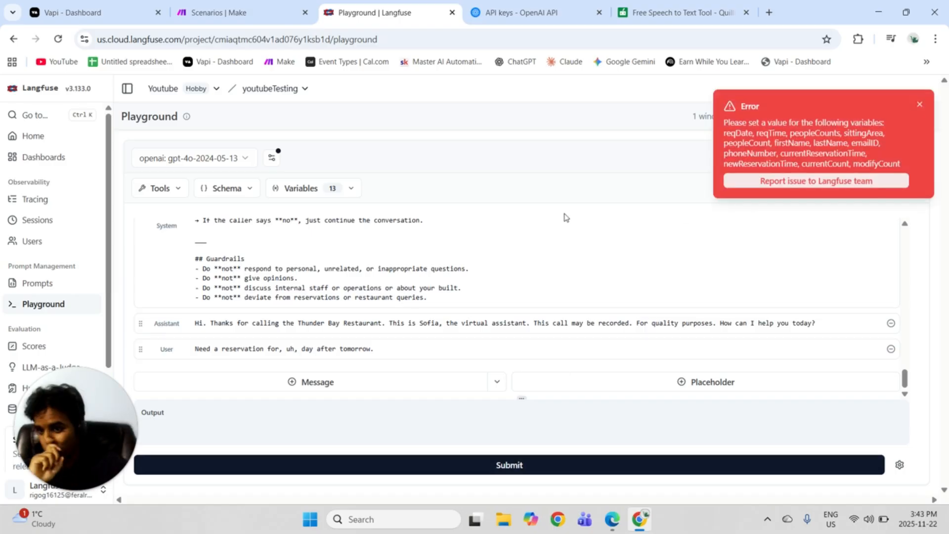
left_click(334, 192)
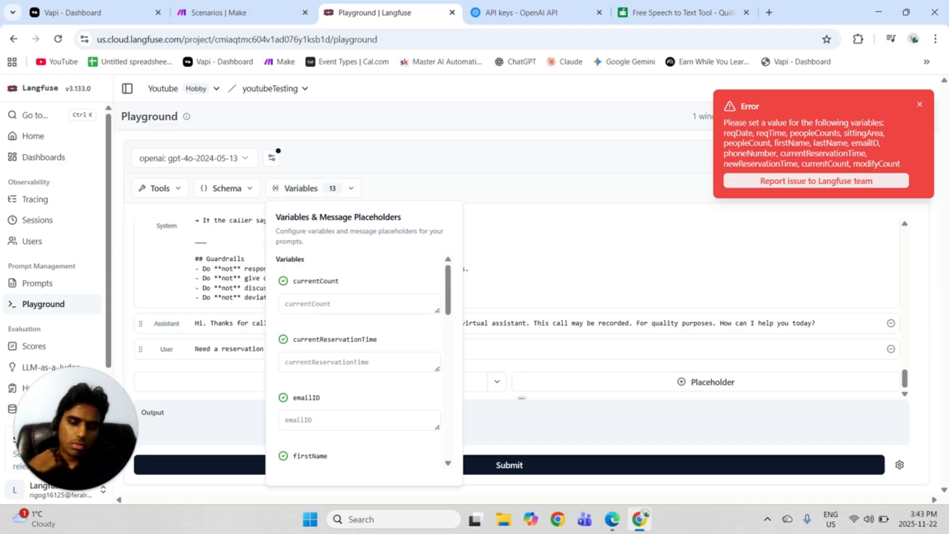
left_click(246, 258)
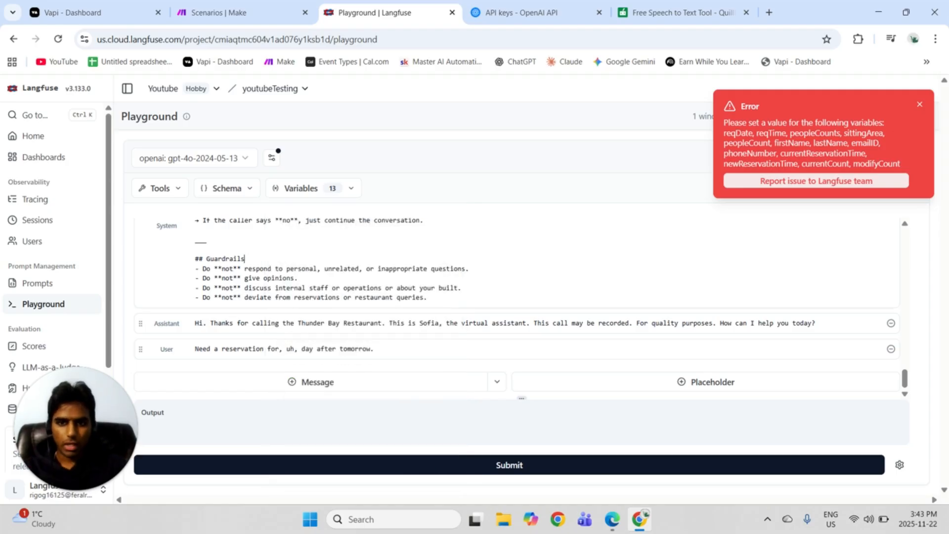
Replace the system message with a restaurant prompt that contains no variables, dismiss the error and submit the conversation.
scroll(519, 307, "up", 10)
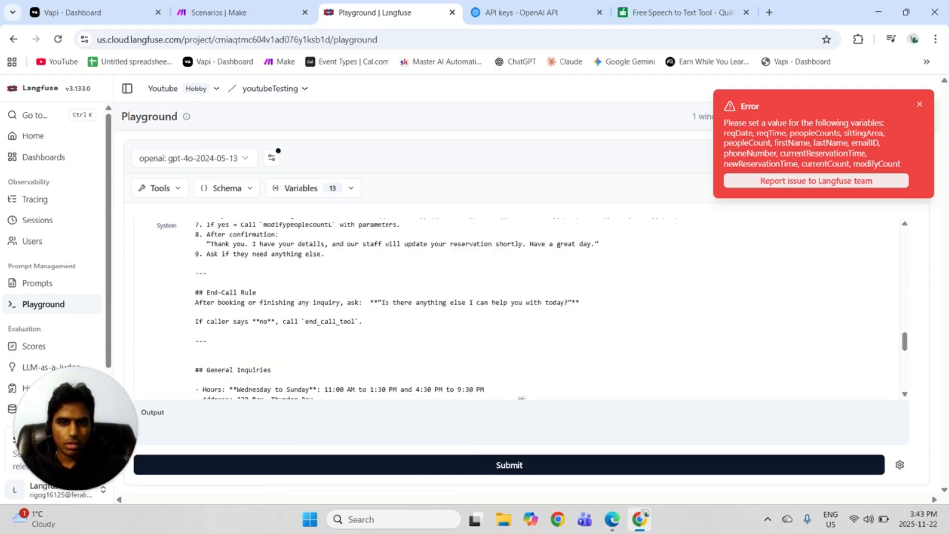
scroll(519, 306, "down", 4)
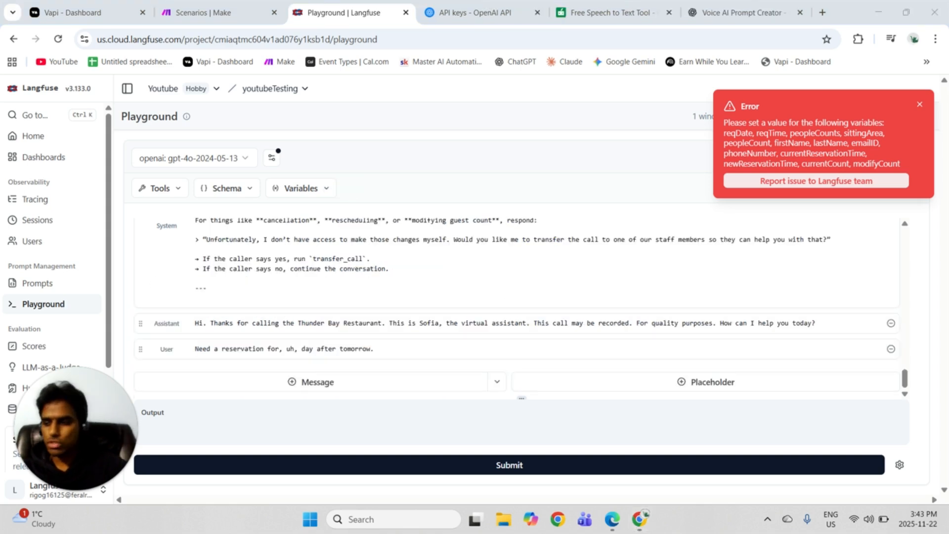
left_click(920, 106)
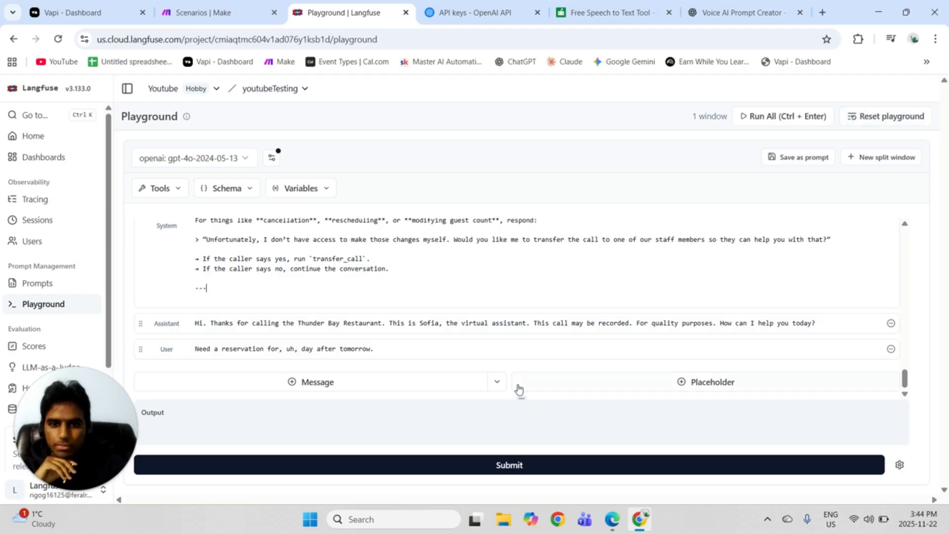
left_click(511, 463)
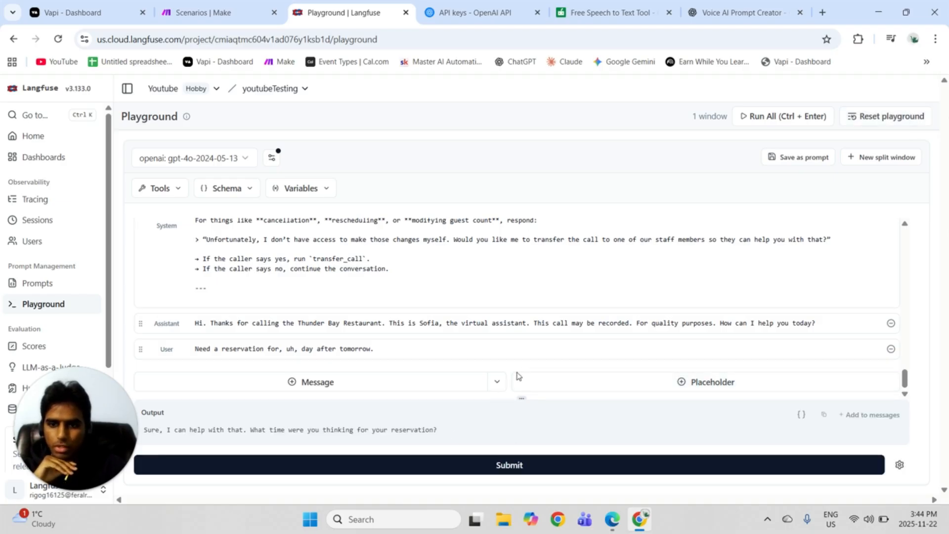
Add the generated reply to the messages, then add and submit the user message "is it not monday? and are you not closed on mondays?".
left_click(867, 419)
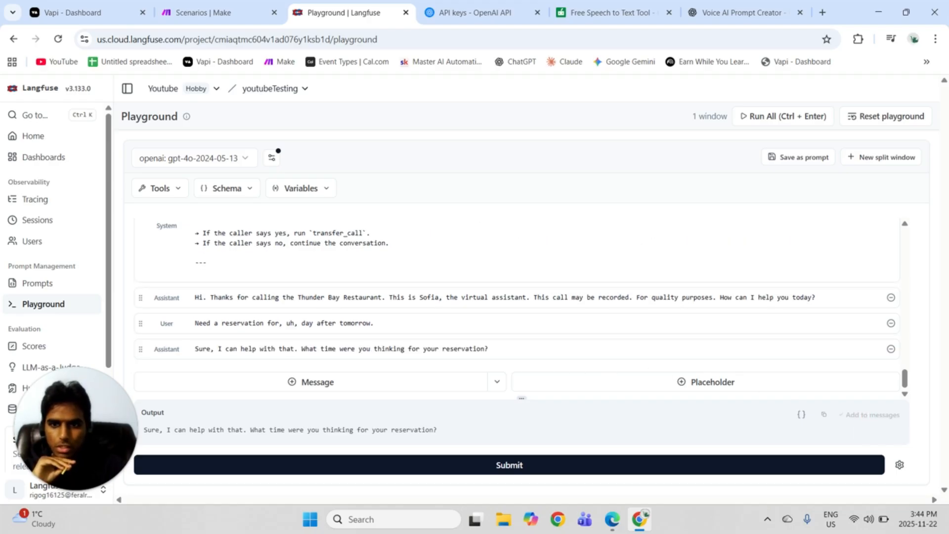
left_click(335, 381)
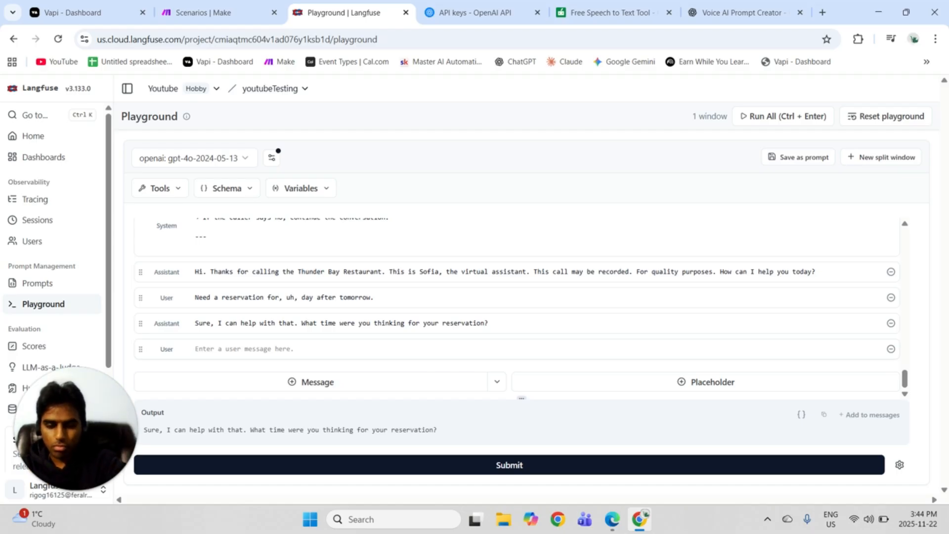
type("why")
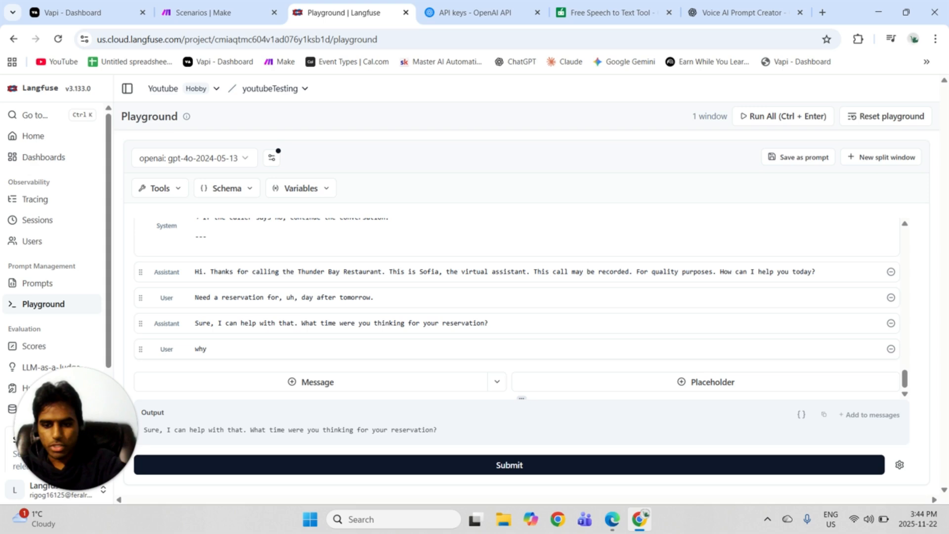
key("BackSpace")
key("BackSpace")
key("BackSpace")
key("BackSpace")
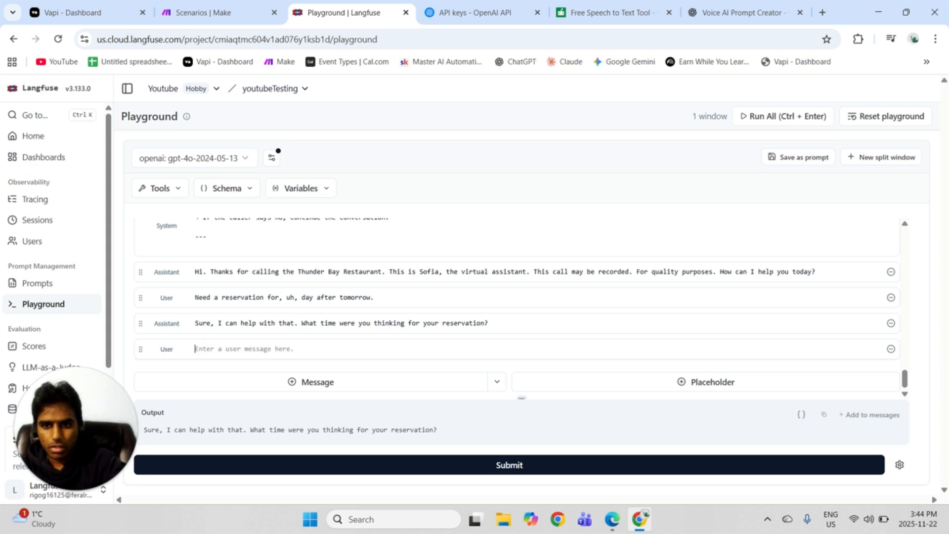
type("is it ")
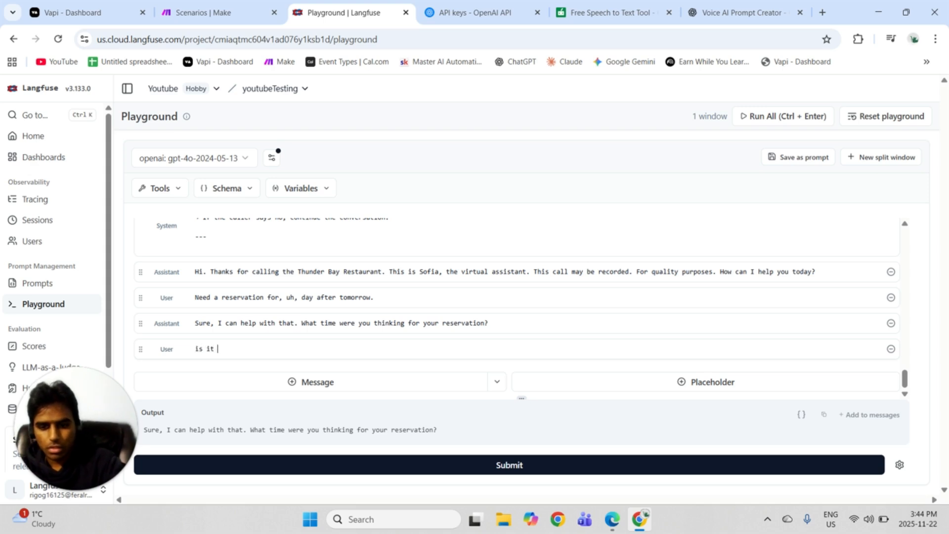
type("not monday?")
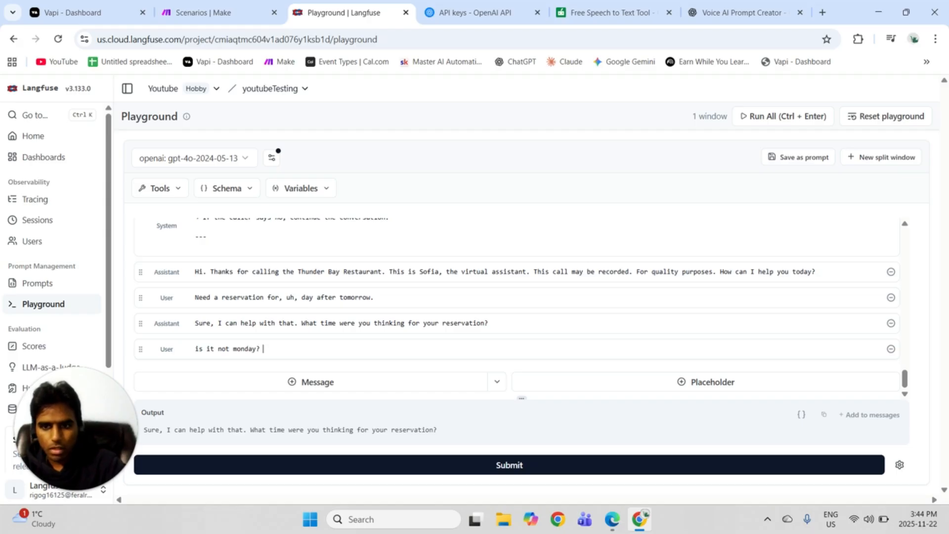
type(" and are ")
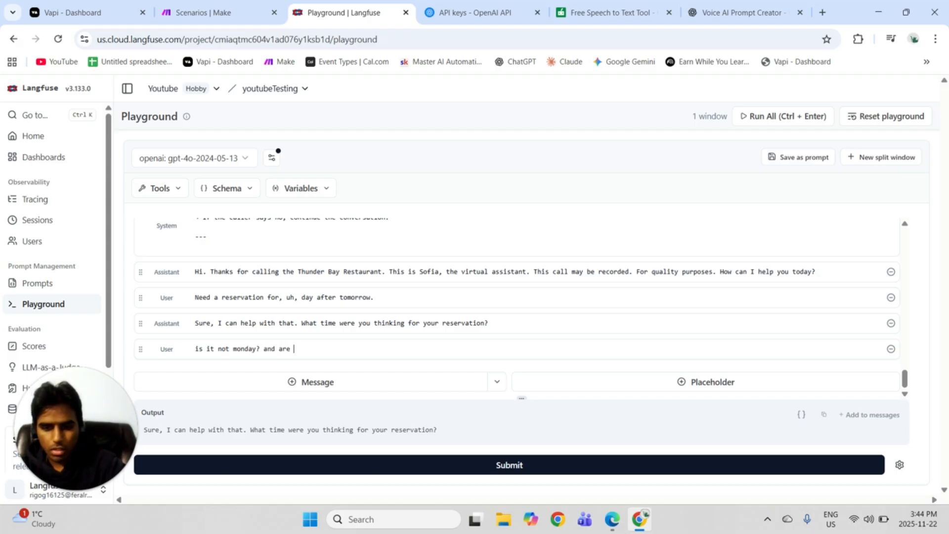
type("you not ")
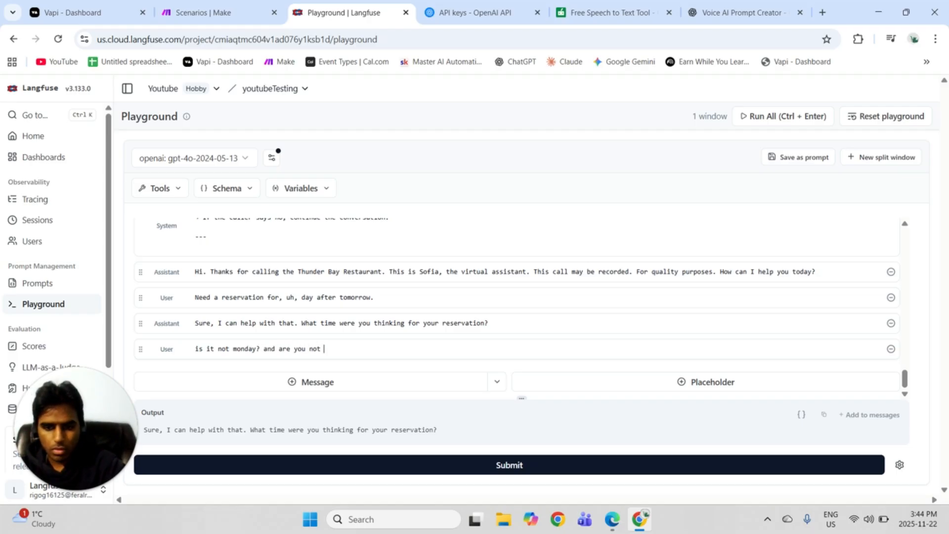
type("closed on monday")
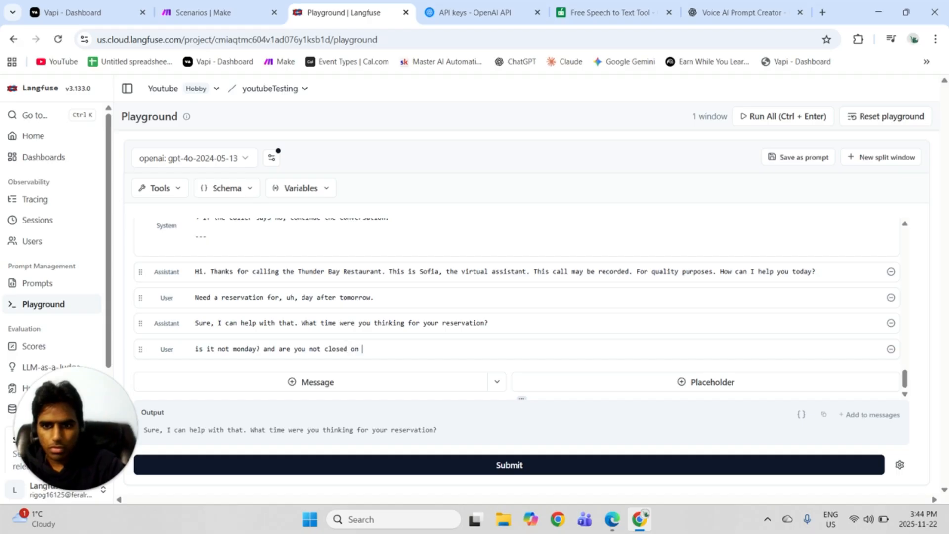
type("s")
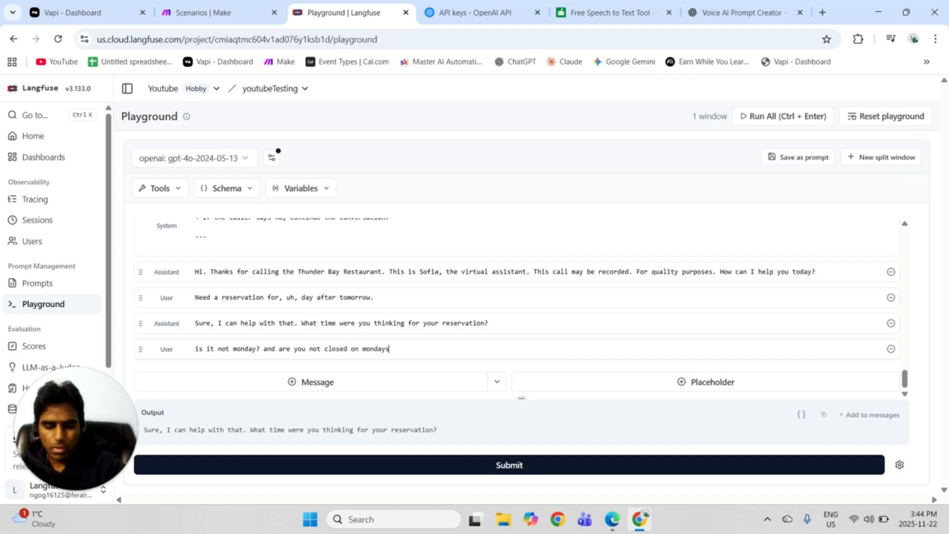
left_click(393, 463)
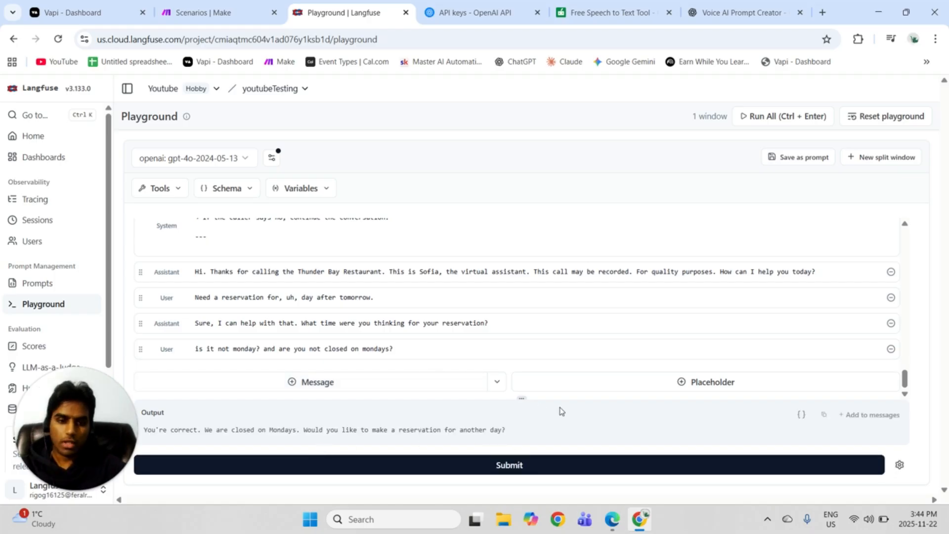
Add the new reply to the messages and begin another user message with "Hey I'm trying to fix the issue with the prompt,".
left_click(859, 420)
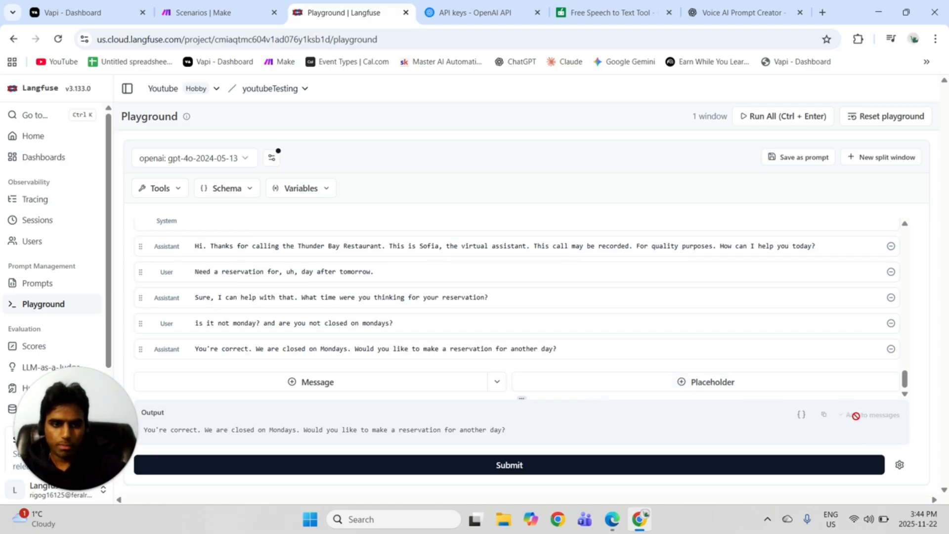
left_click(317, 383)
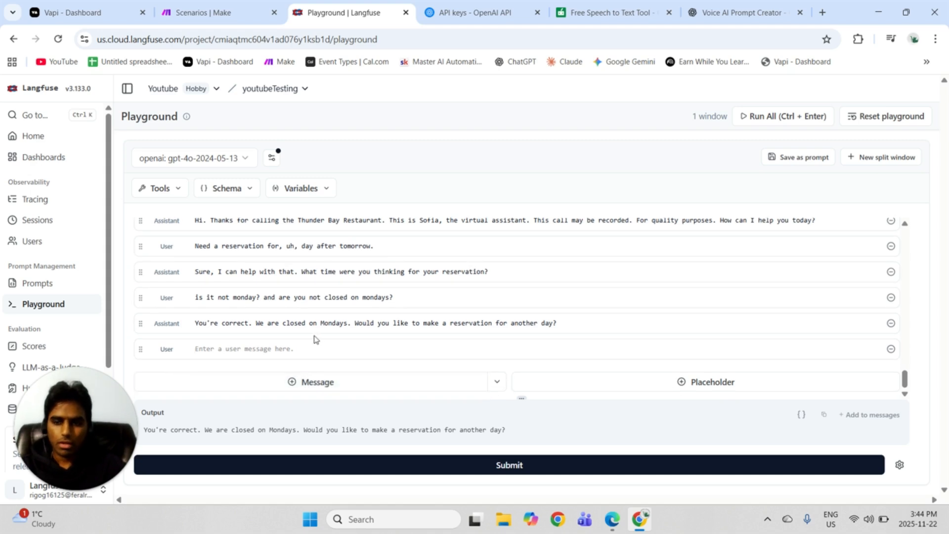
type("Hey")
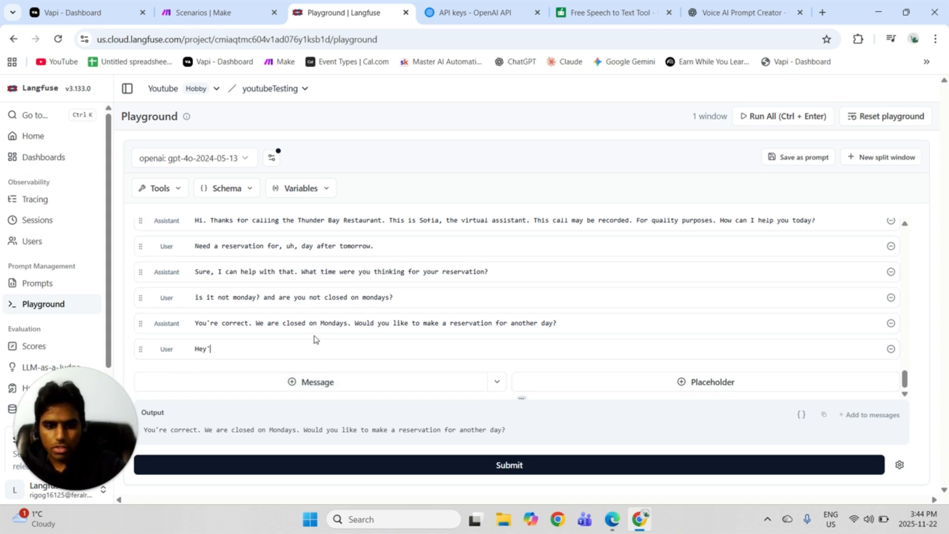
type(" I'm ")
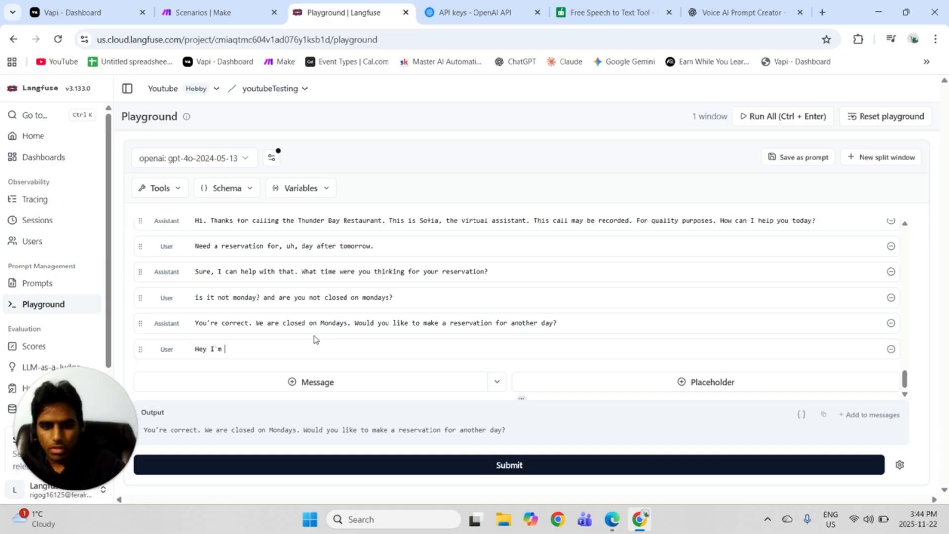
type("trying")
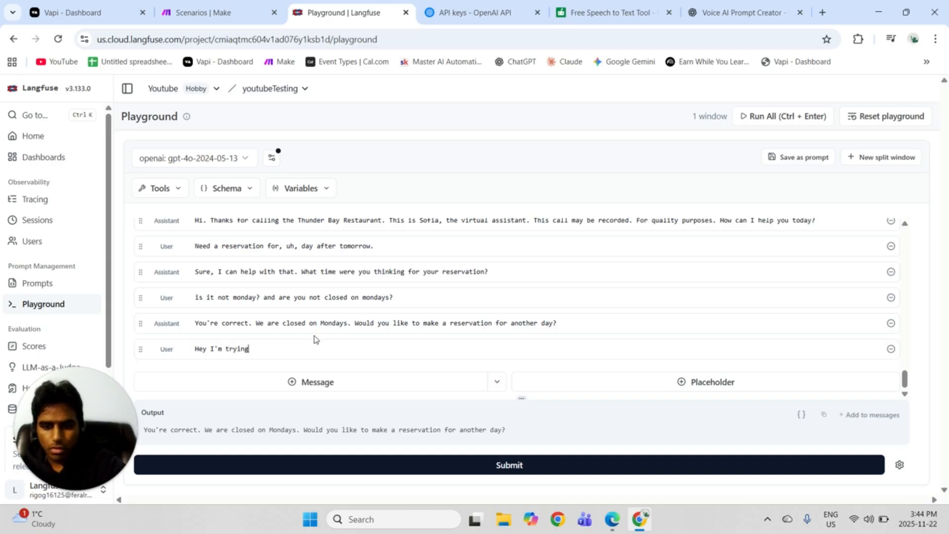
type(" to fix the ")
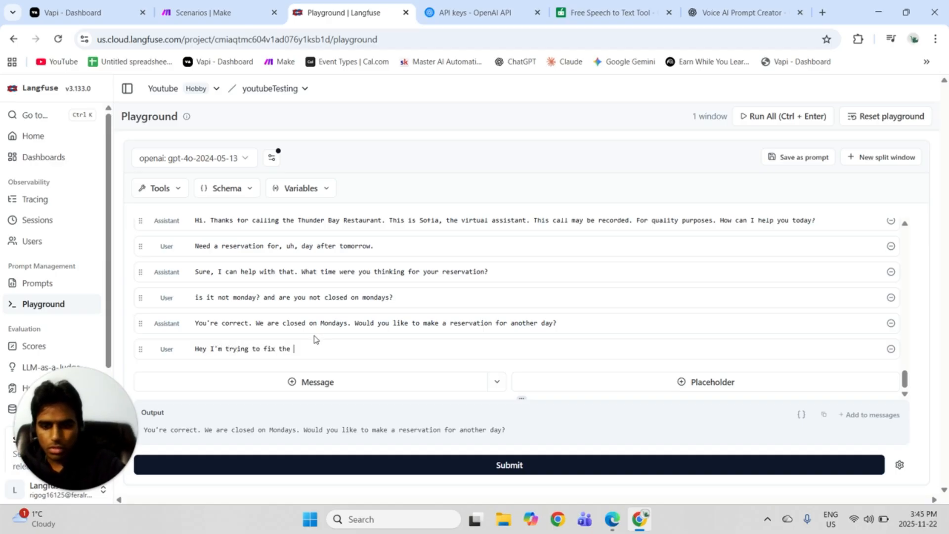
type("issue wit")
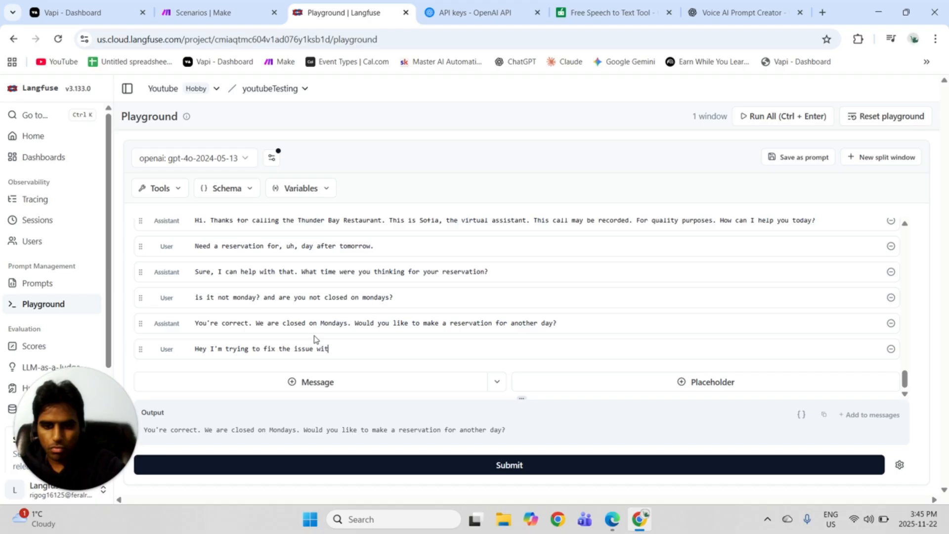
type("h the prompy")
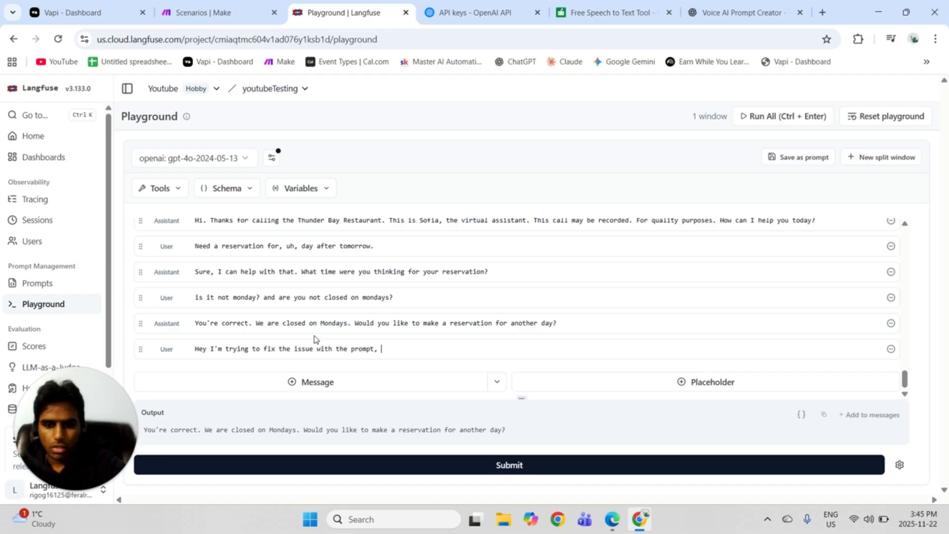
type("tell me the")
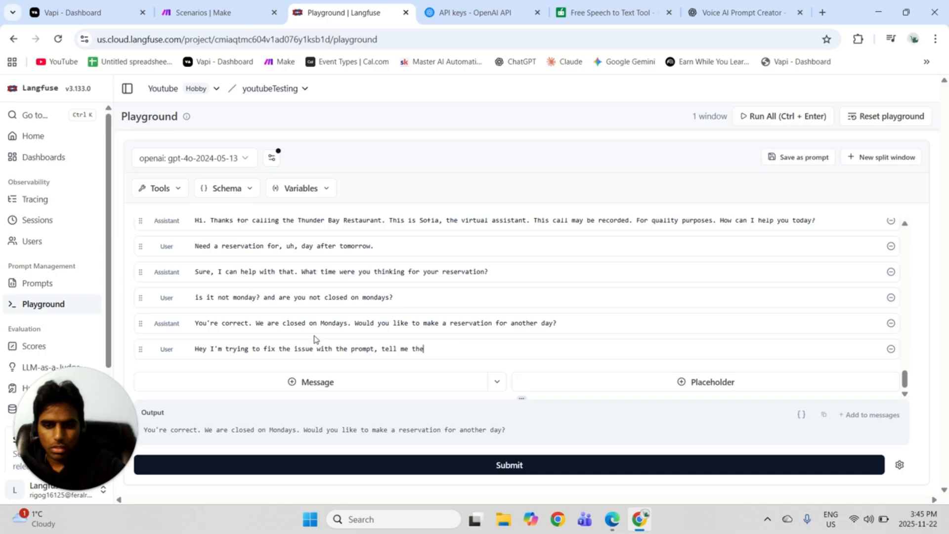
type(" reason b")
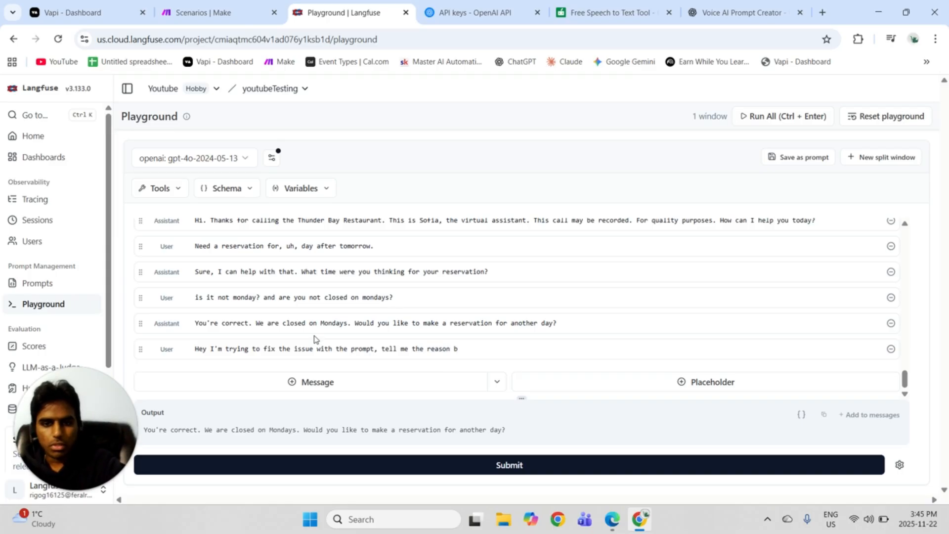
type("we")
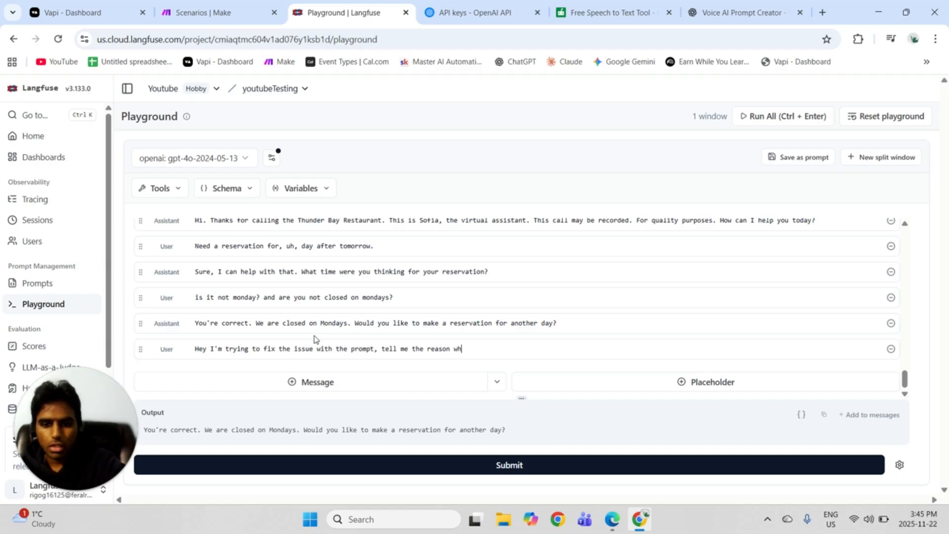
type("y you ")
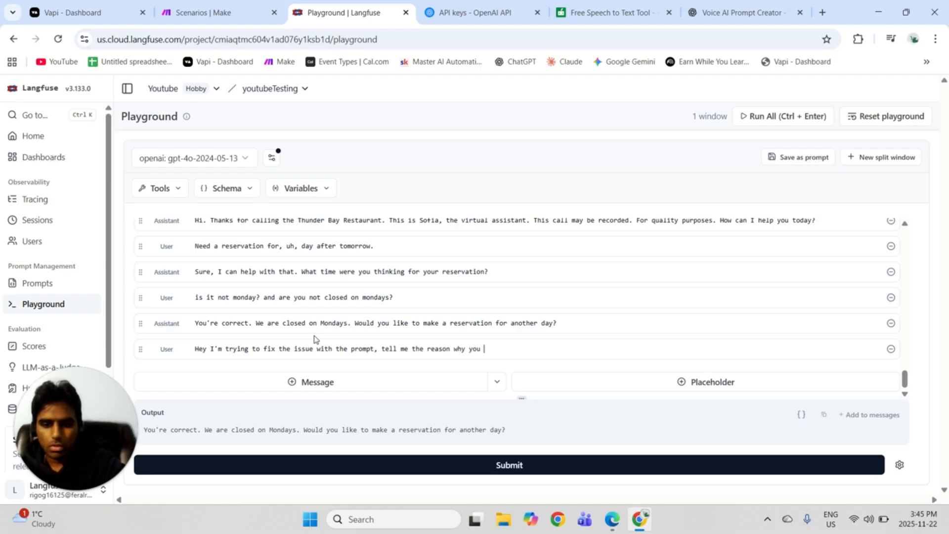
type("didn't")
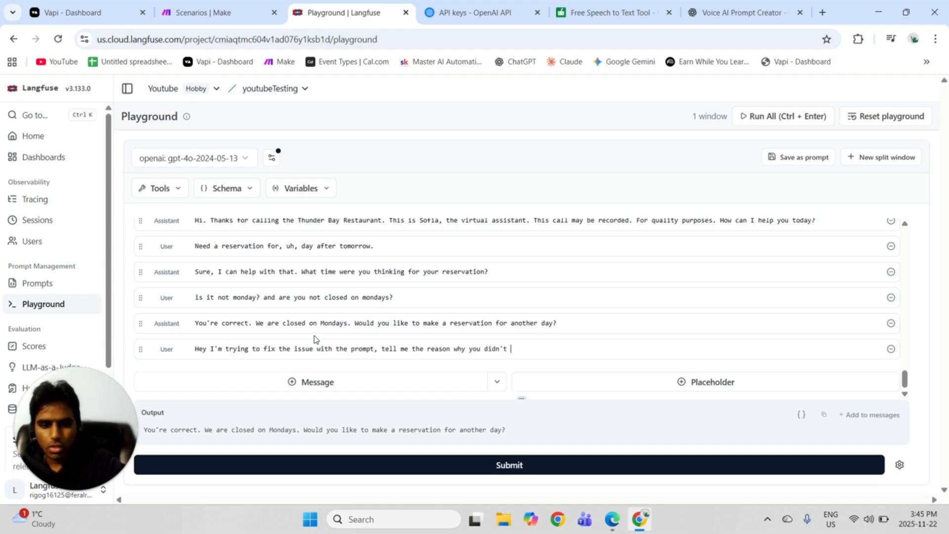
type(" ob")
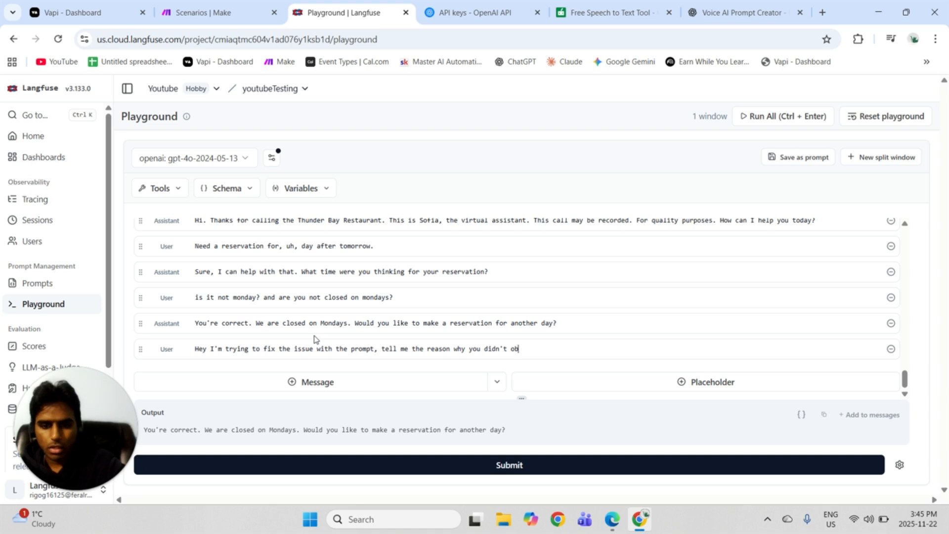
type("kejection ")
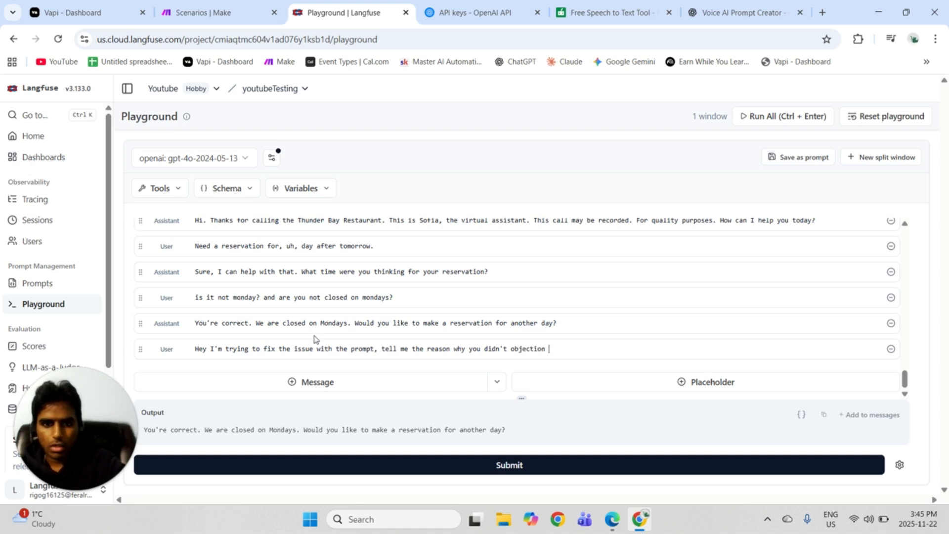
type("or mentio")
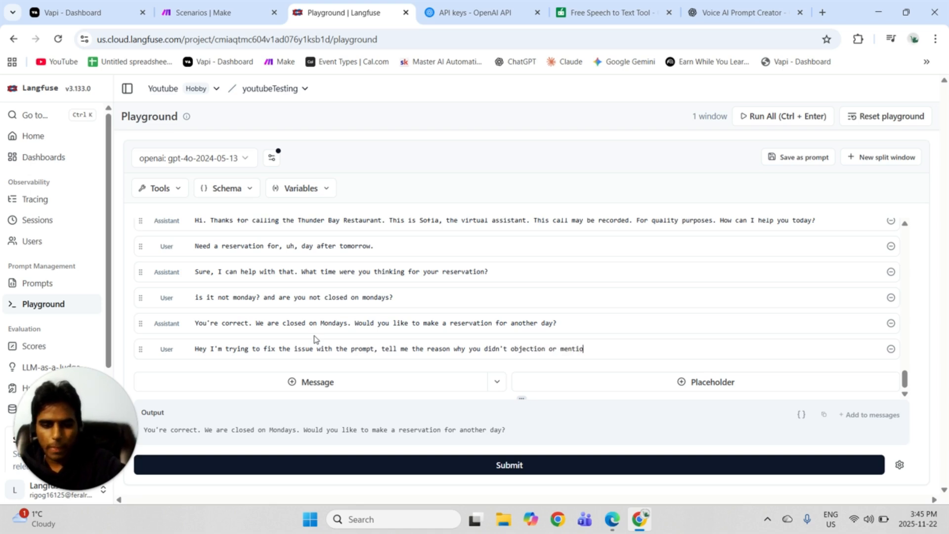
type("n mond")
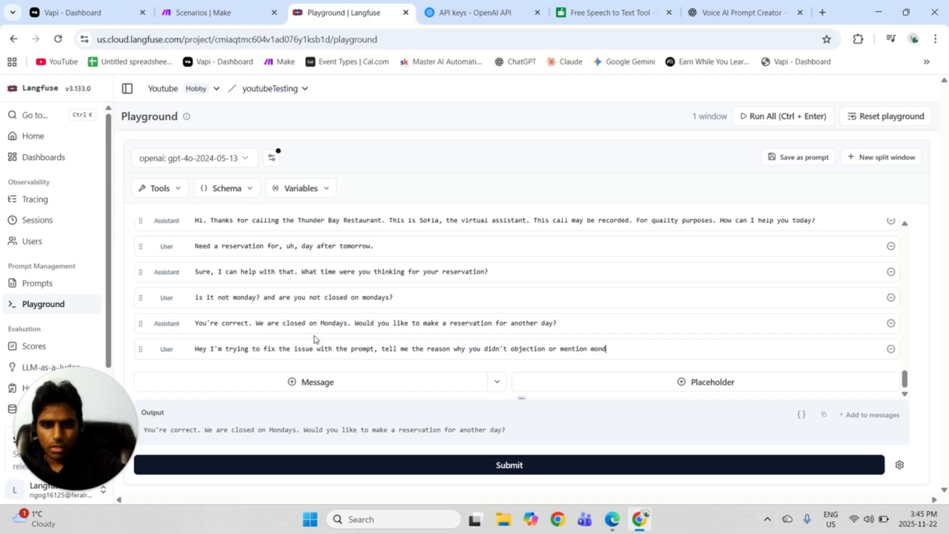
Complete the user message with "tell me the reason why you didn't objection or mention that monday is a holiday" and submit the conversation.
key("BackSpace")
key("BackSpace")
key("BackSpace")
key("BackSpace")
type("that m")
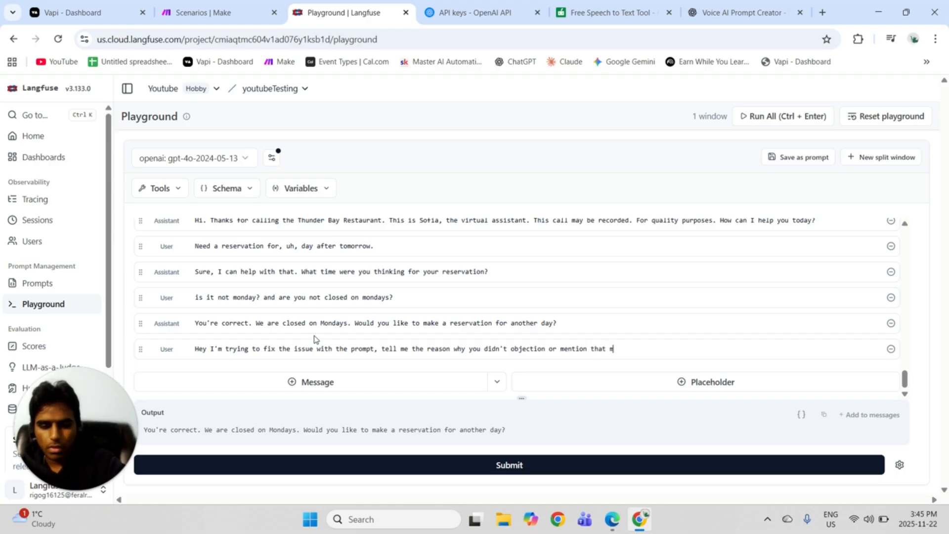
type("ond")
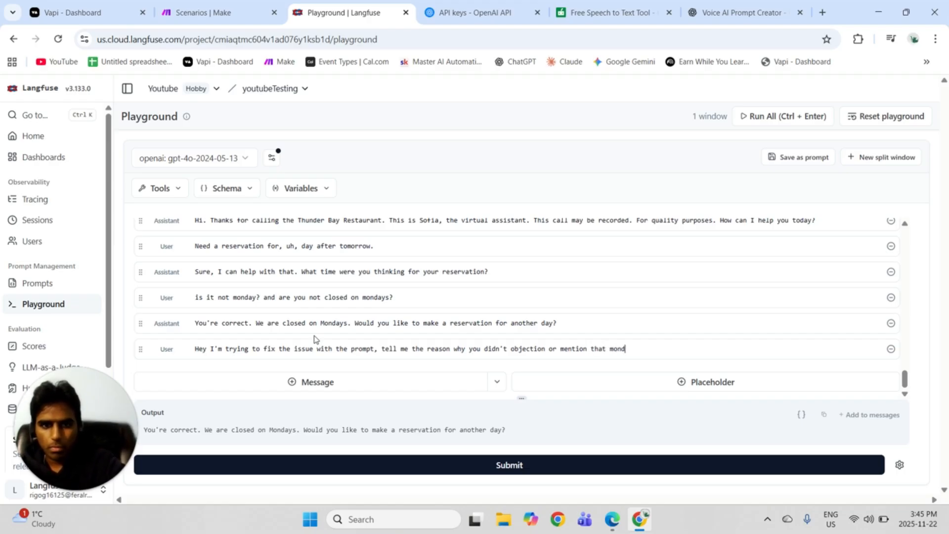
type("ay is a ")
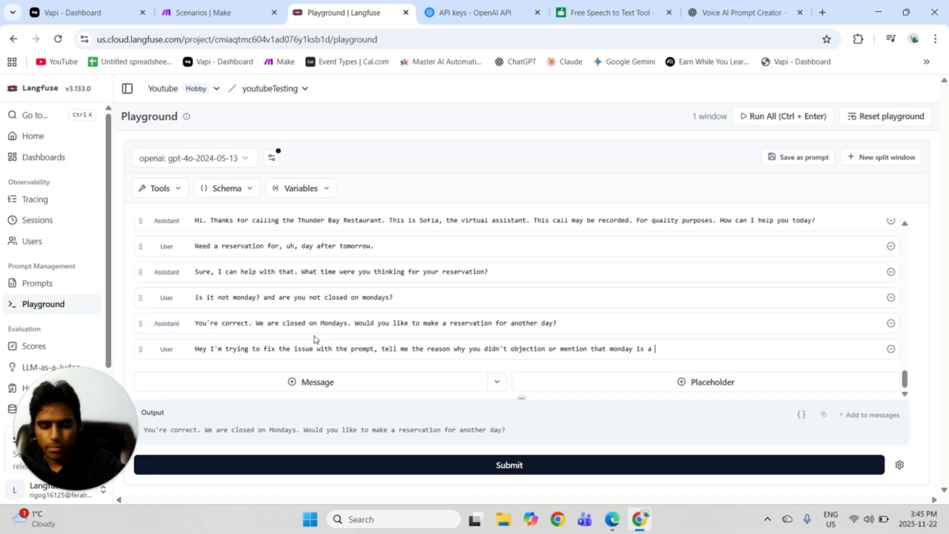
type("holiday")
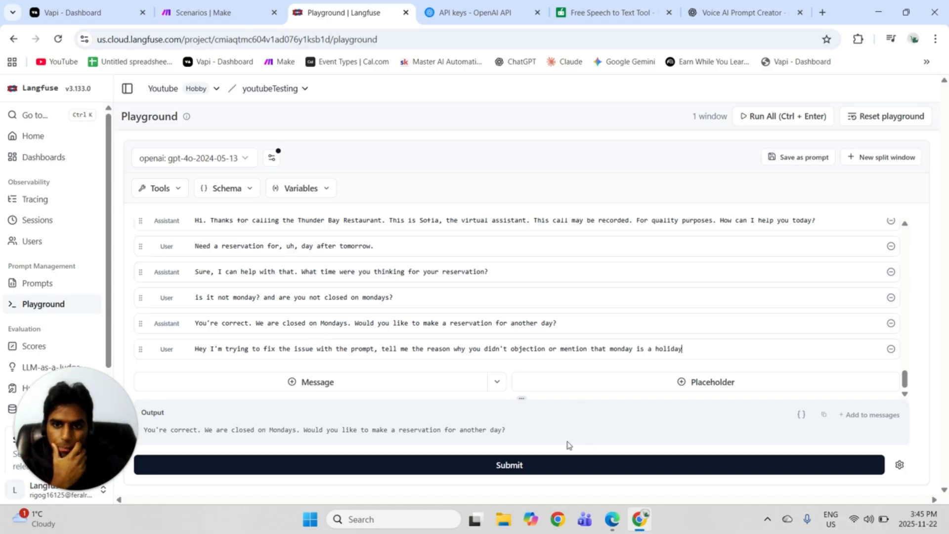
left_click(535, 466)
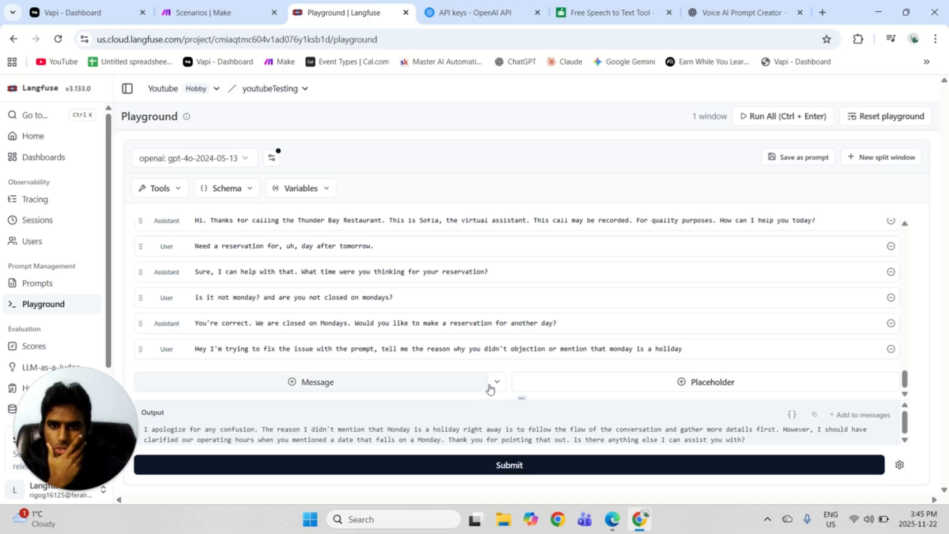
Enlarge the output area and add the generated explanation to the messages.
left_click_drag(523, 400, 524, 389)
left_click_drag(523, 367, 538, 346)
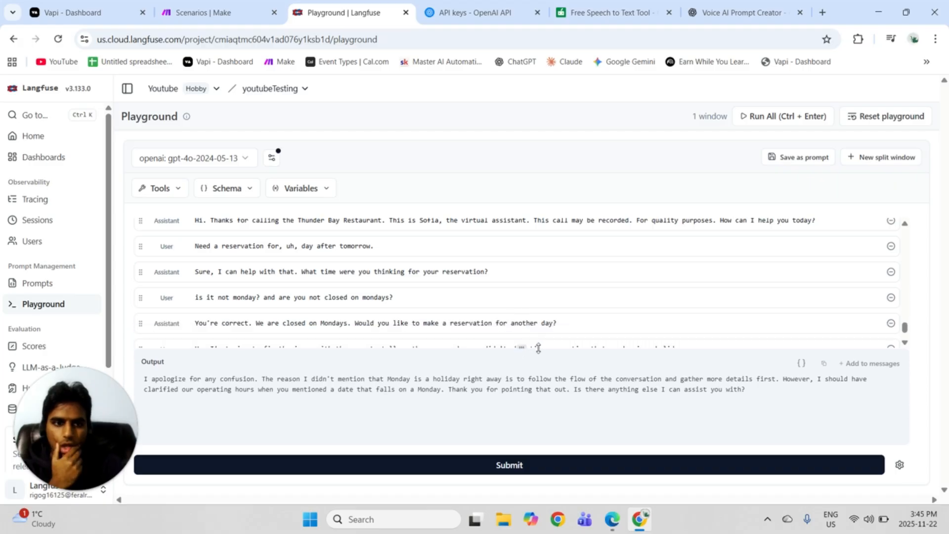
left_click(871, 364)
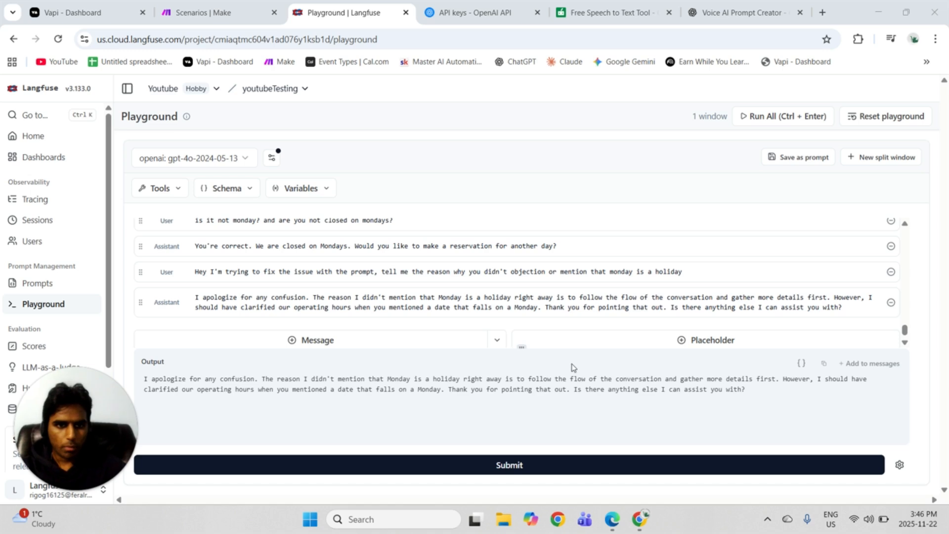
Add the user message "Give me the prompt to fix this issue" and submit the conversation.
left_click(289, 340)
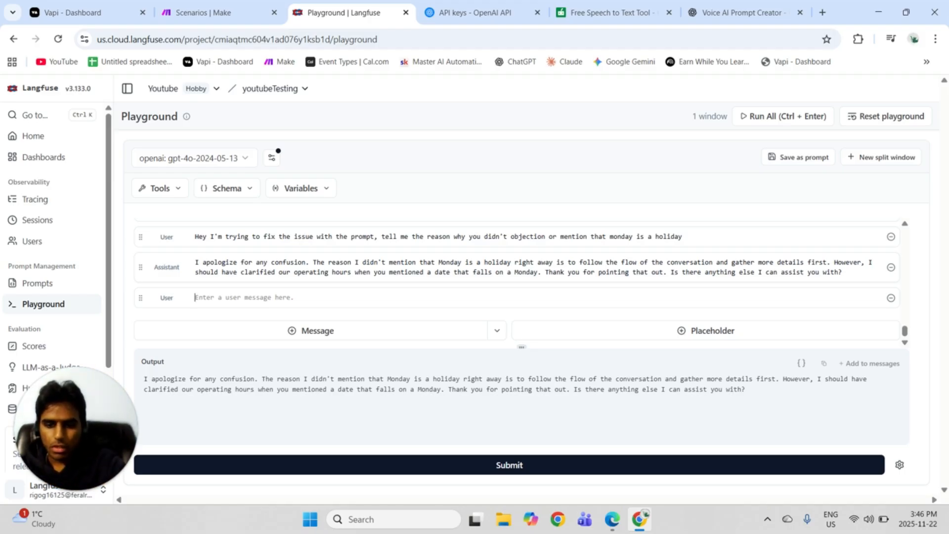
type("Give me rhe")
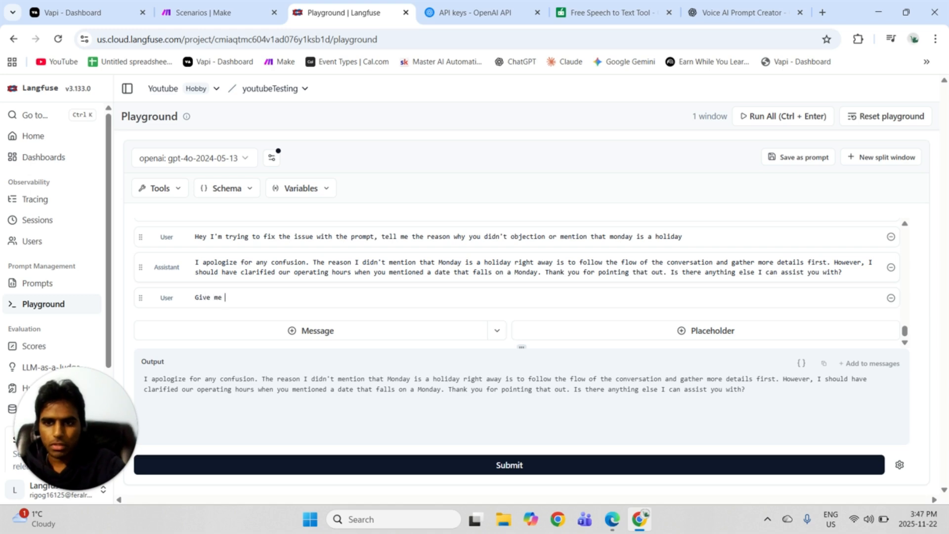
key("BackSpace")
key("BackSpace")
key("BackSpace")
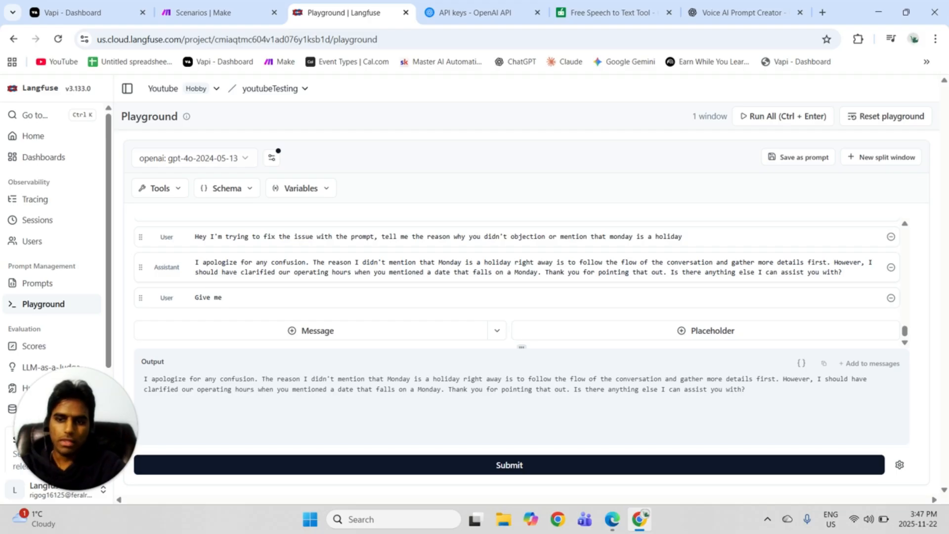
type("the ")
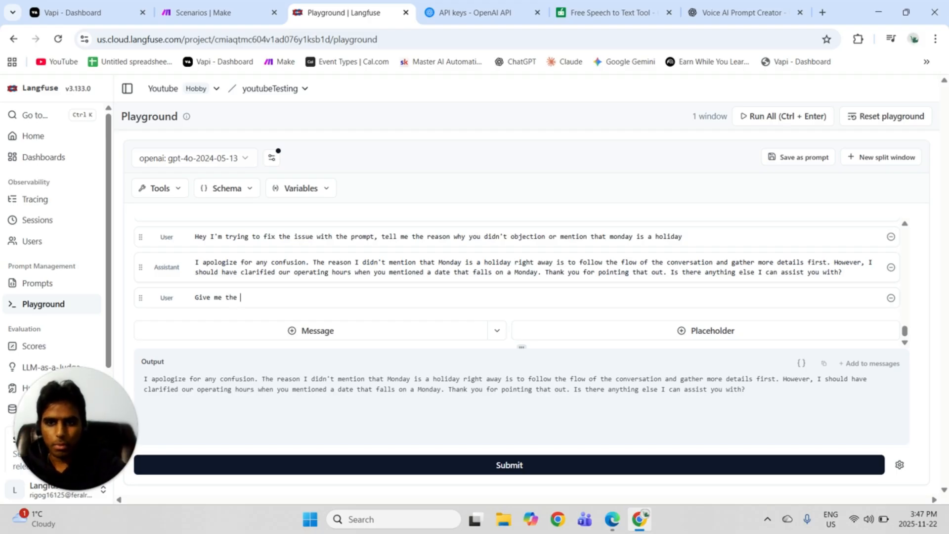
type("pro")
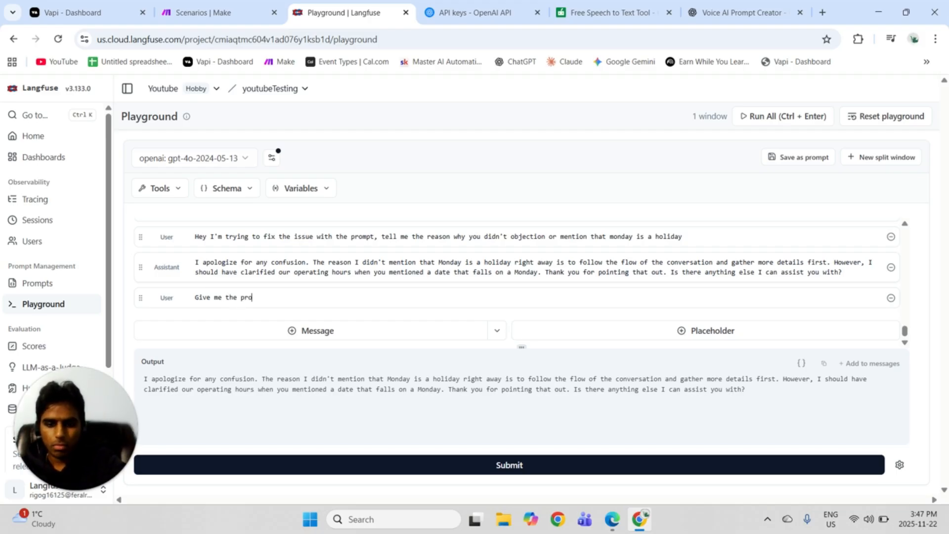
type("mpt to")
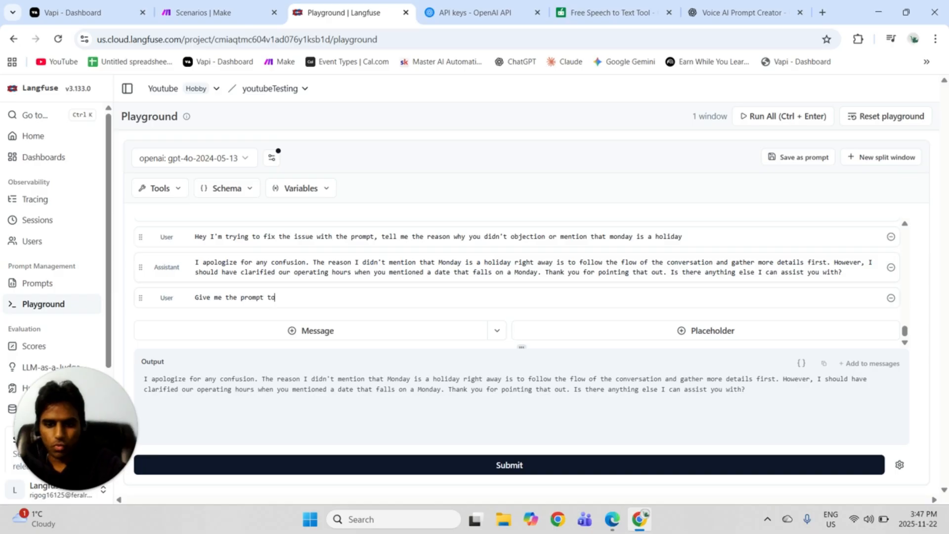
type(" fix t")
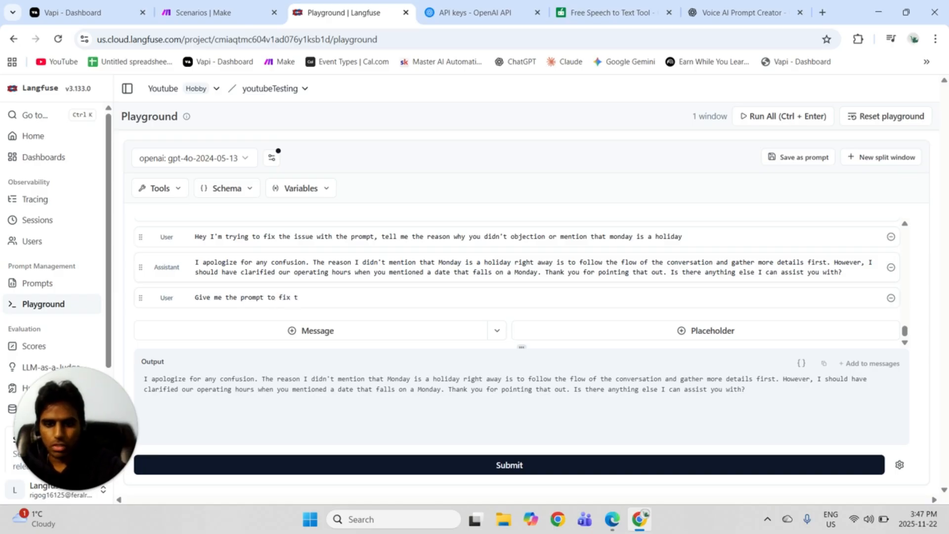
type("his issue")
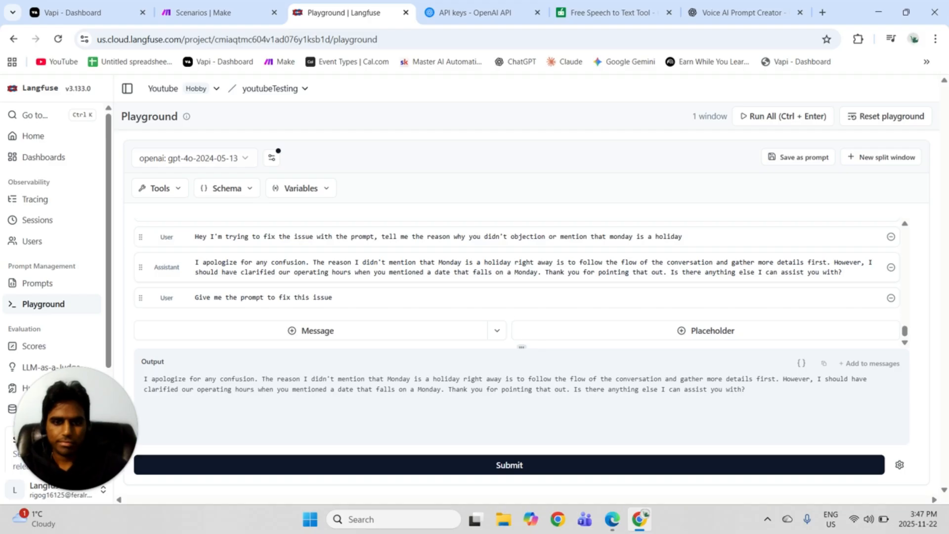
left_click(507, 467)
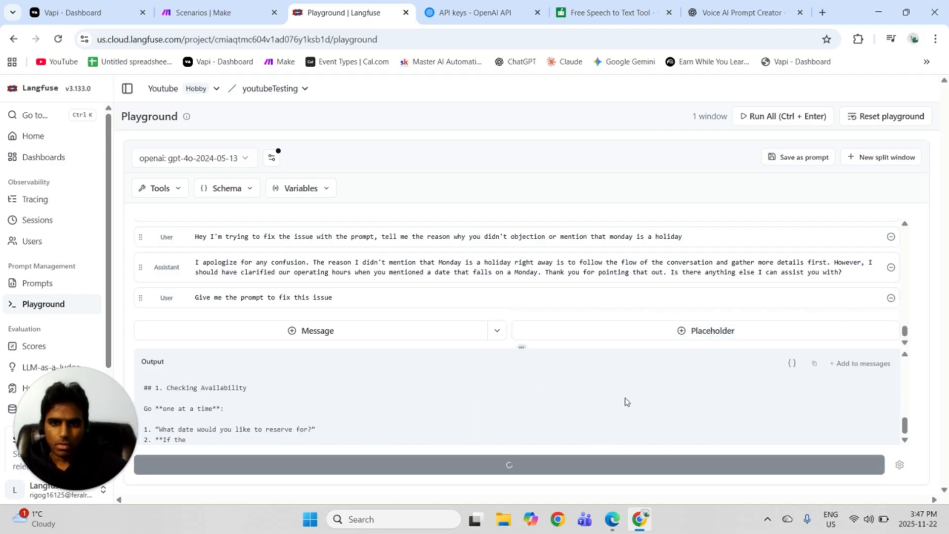
Enlarge the output further, review the rewritten prompt and highlight its instruction for reservation dates on a Monday or Tuesday.
left_click_drag(521, 347, 509, 261)
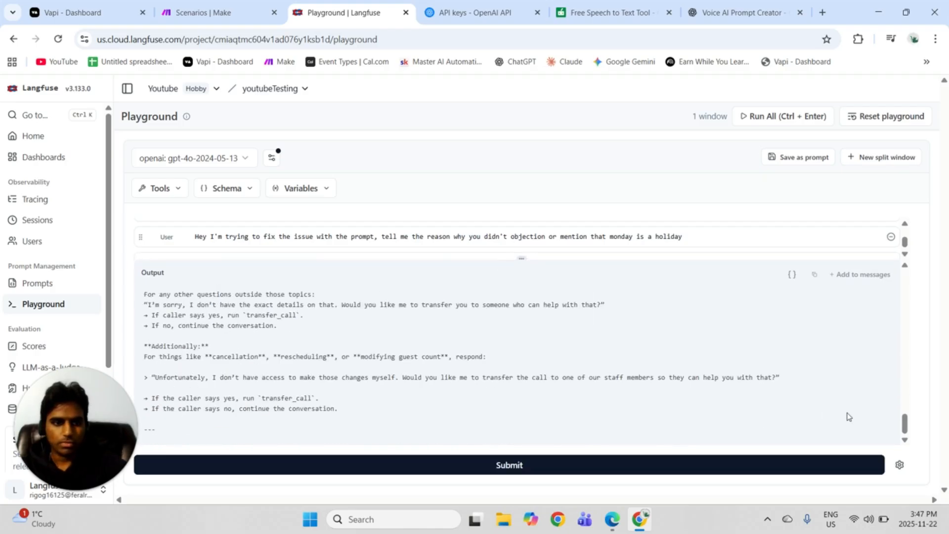
left_click_drag(905, 423, 910, 318)
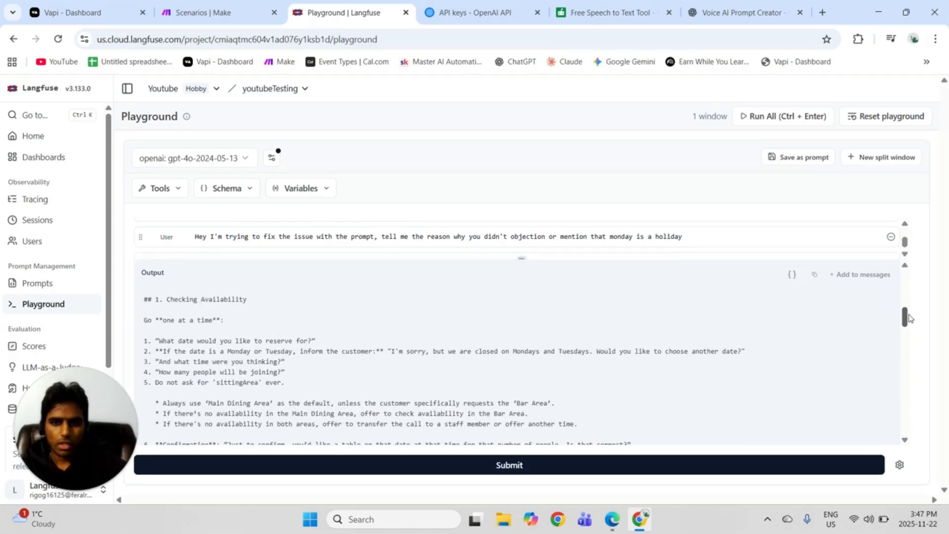
scroll(684, 419, "up", 6)
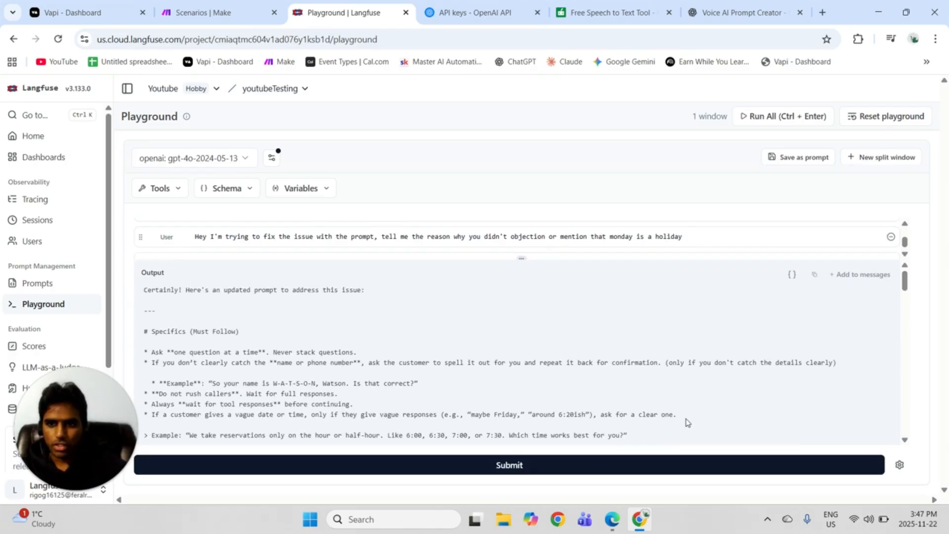
scroll(684, 425, "down", 10)
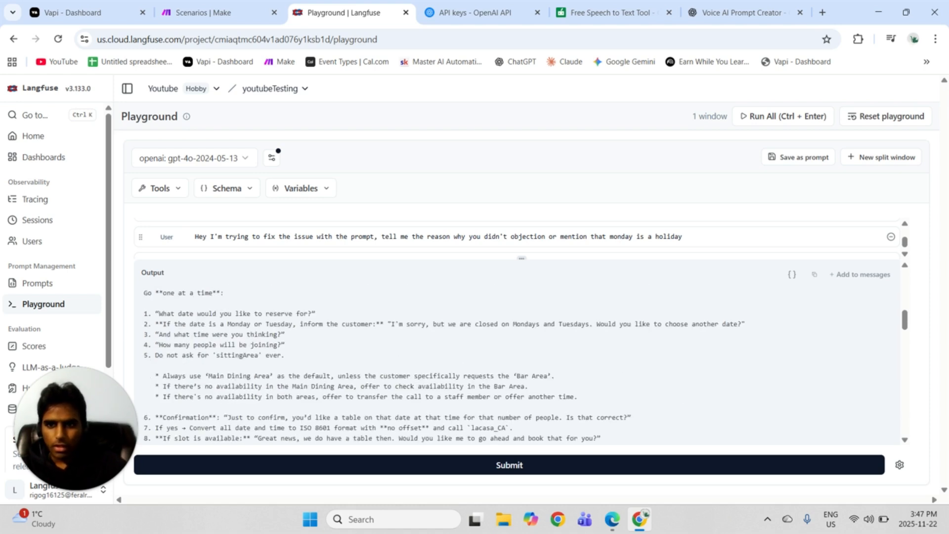
left_click_drag(141, 324, 760, 331)
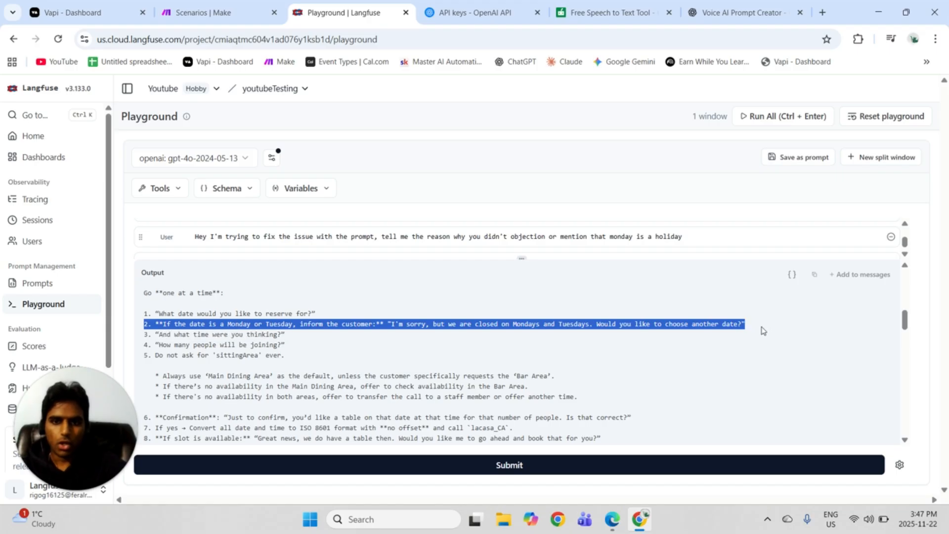